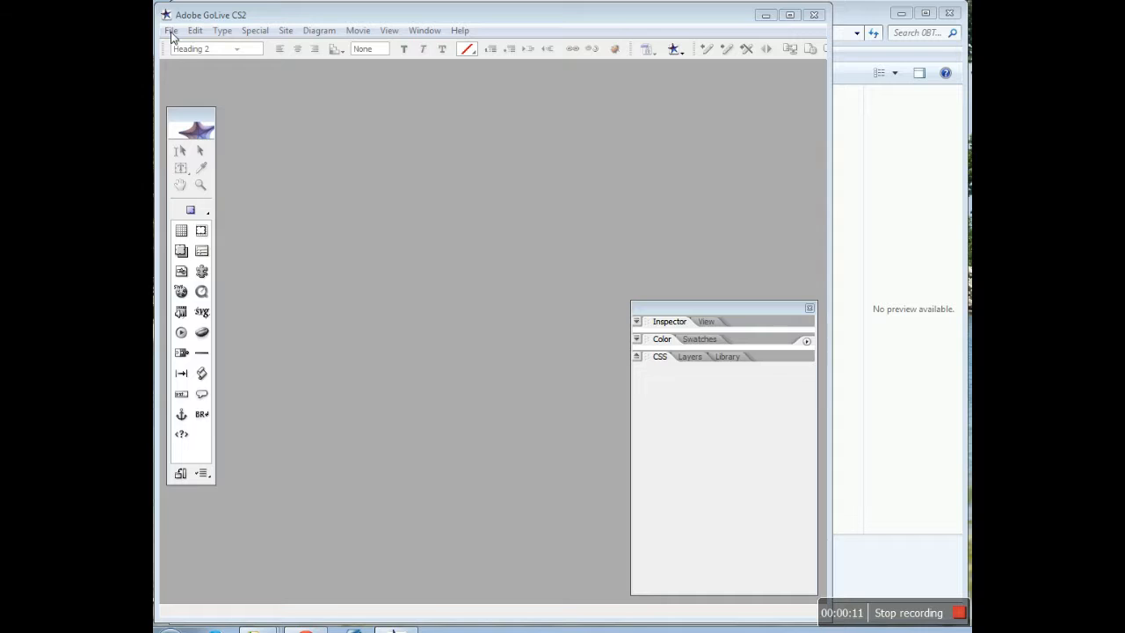
Open the site file lesson06.site from the Lesson06 folder inside 0BTX4C
click(171, 31)
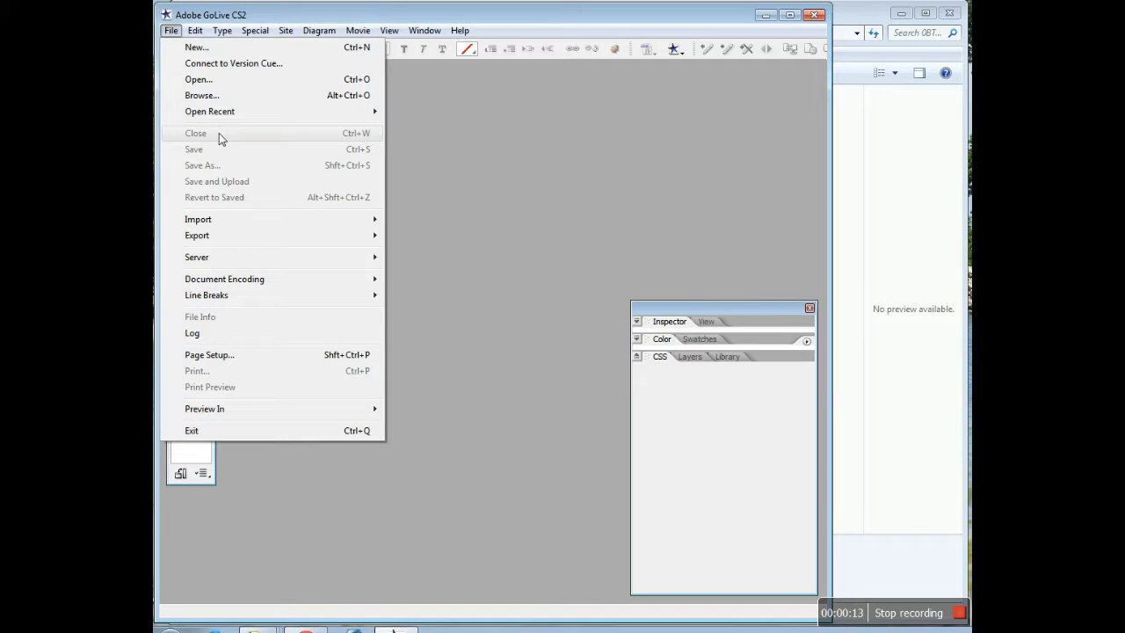
click(201, 80)
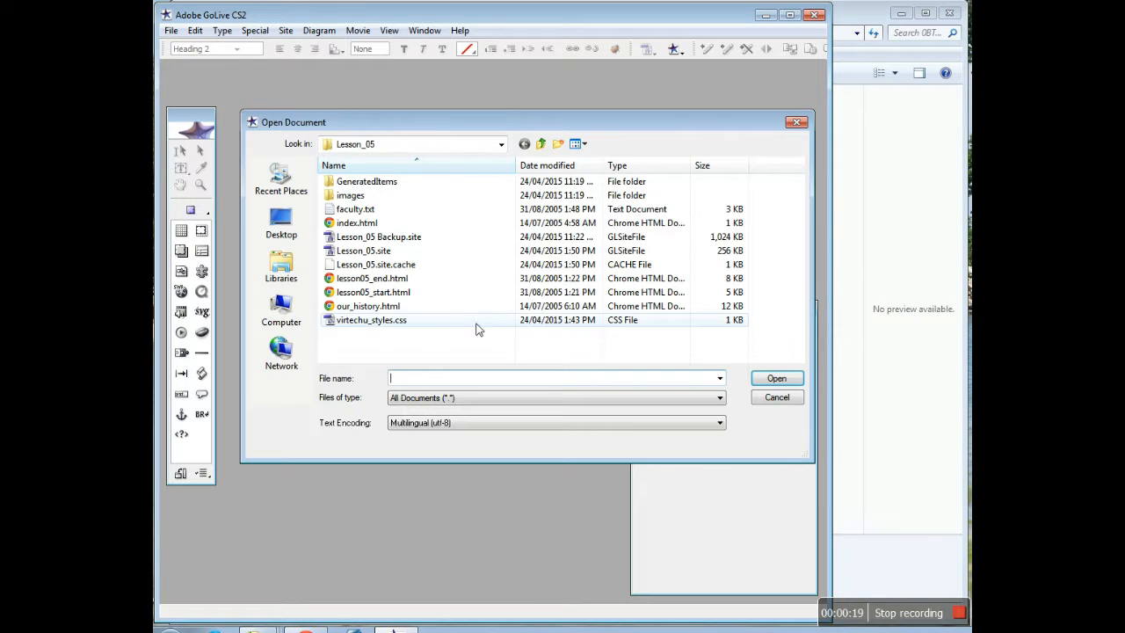
click(539, 143)
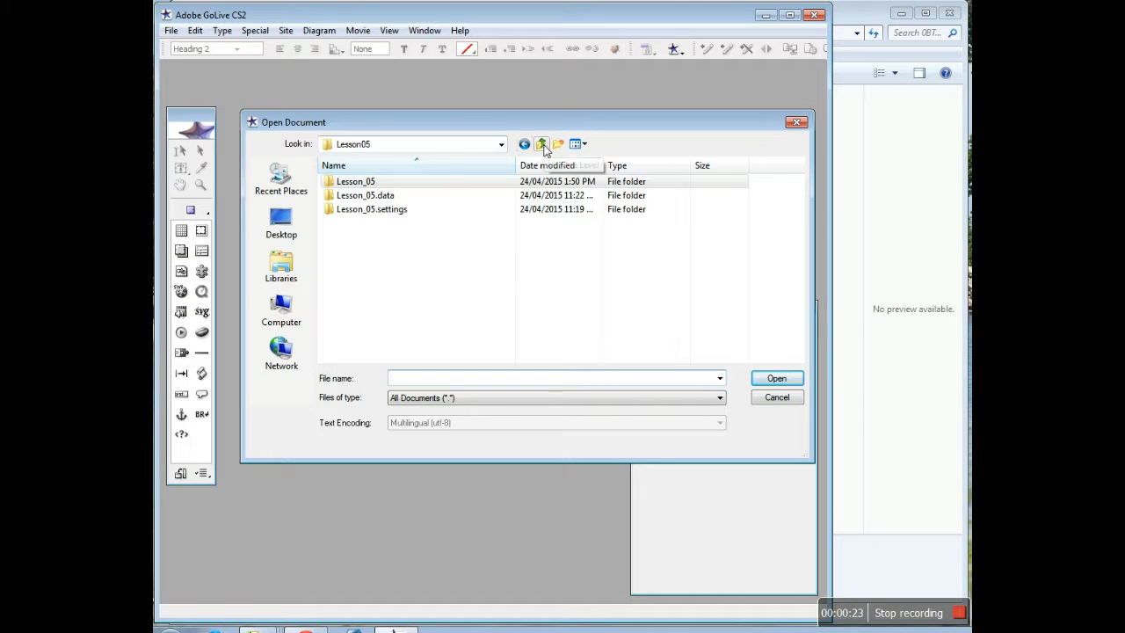
click(539, 143)
click(360, 264)
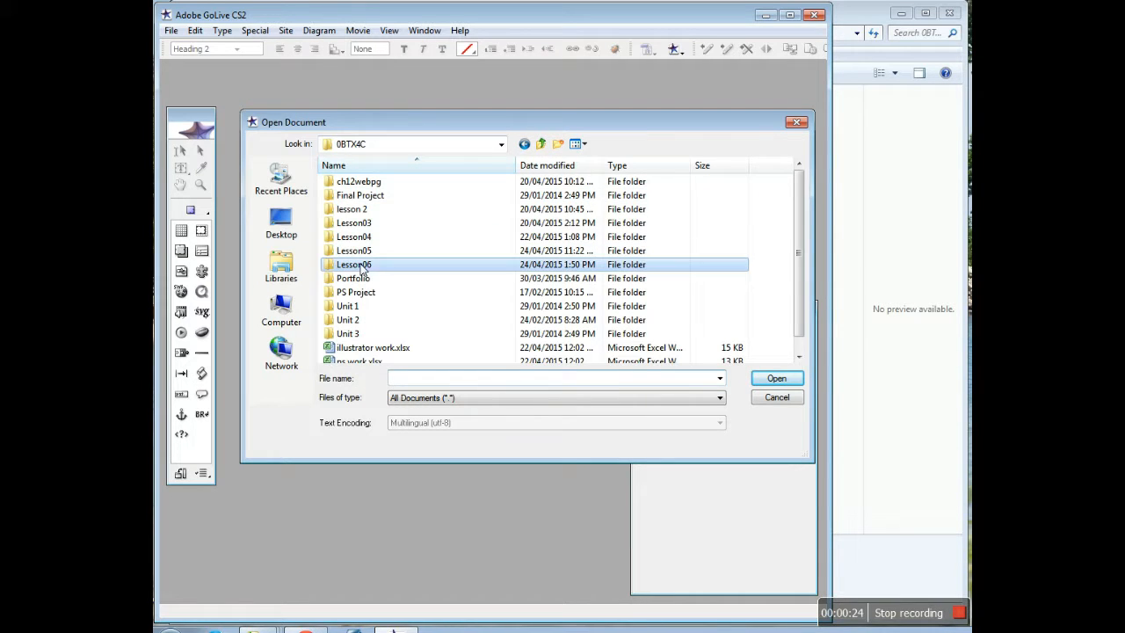
click(776, 379)
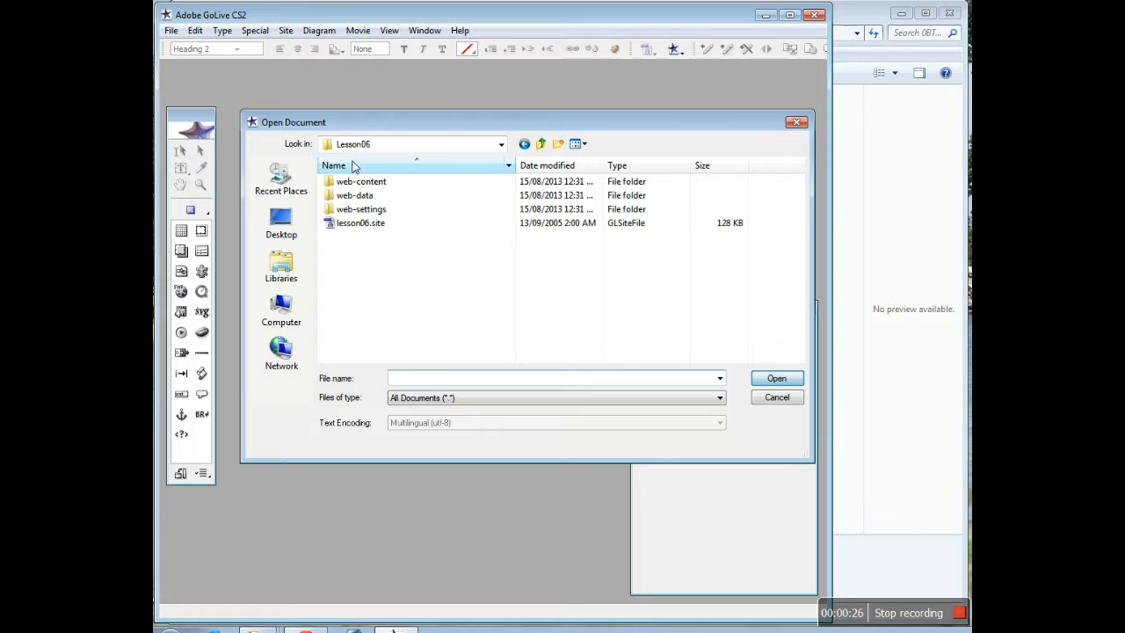
double_click(361, 226)
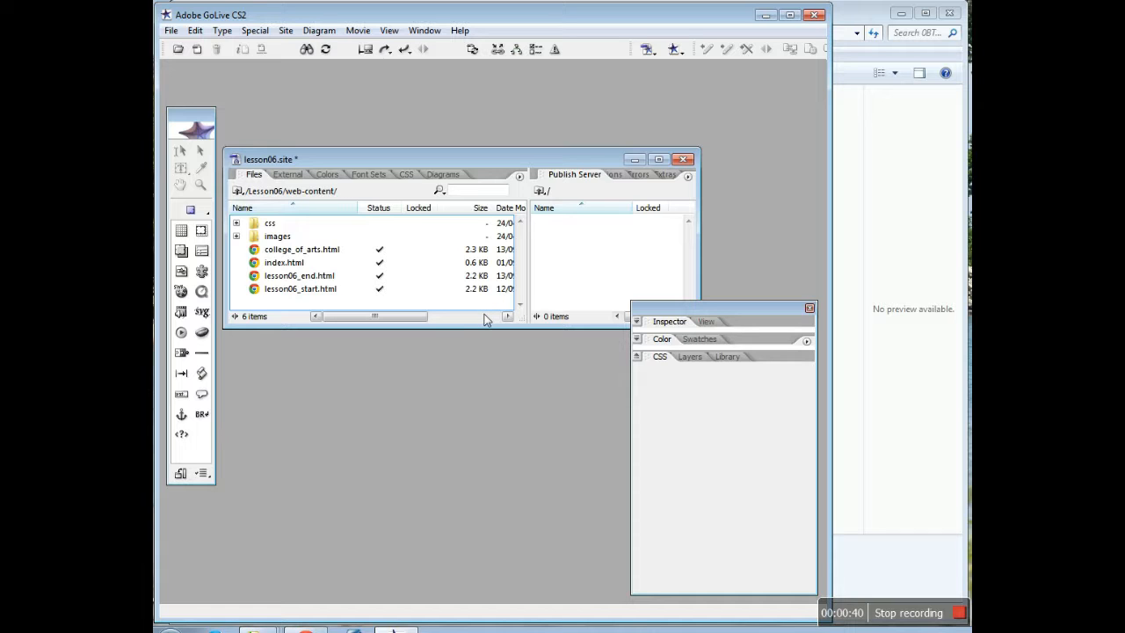
Open lesson06_start.html from the site files and save it as an HTML page named academics
double_click(317, 289)
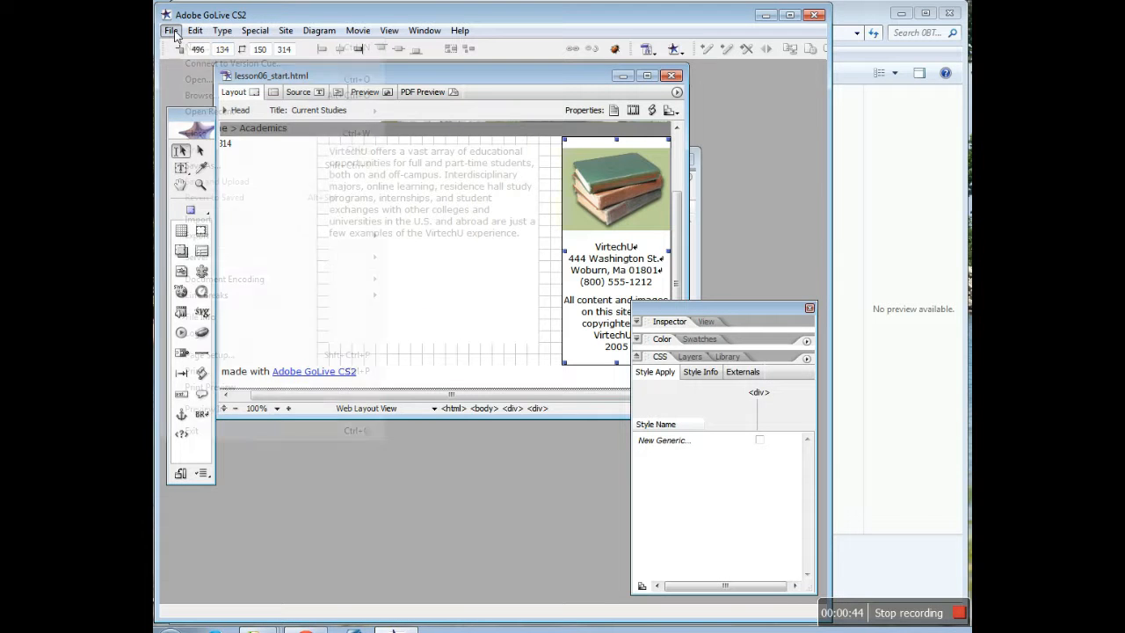
click(171, 30)
click(203, 165)
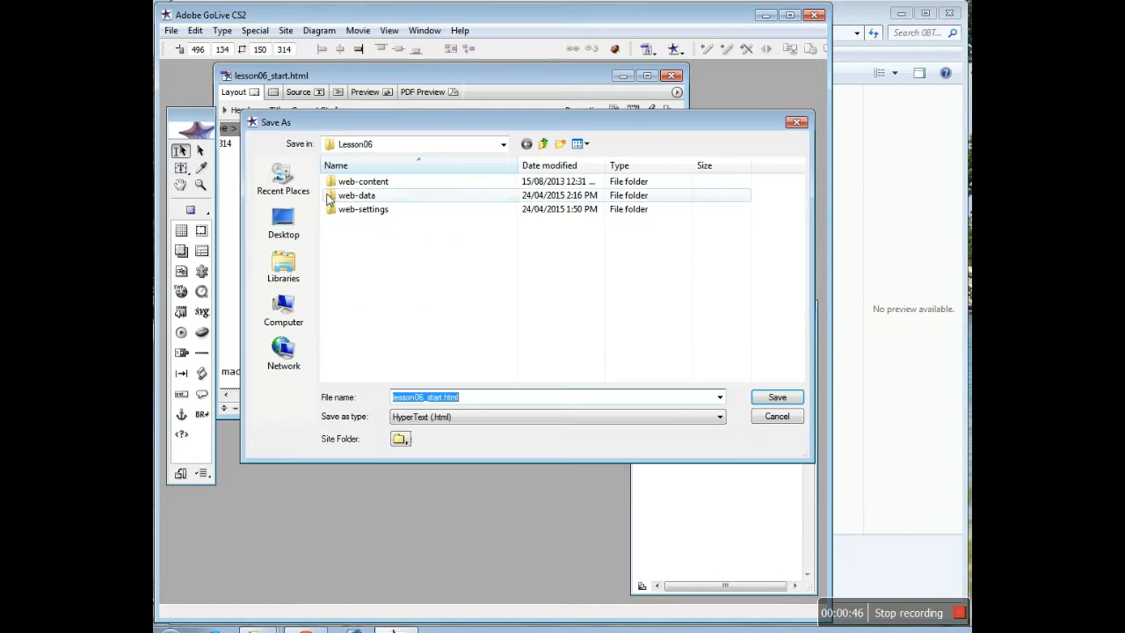
text(aca)
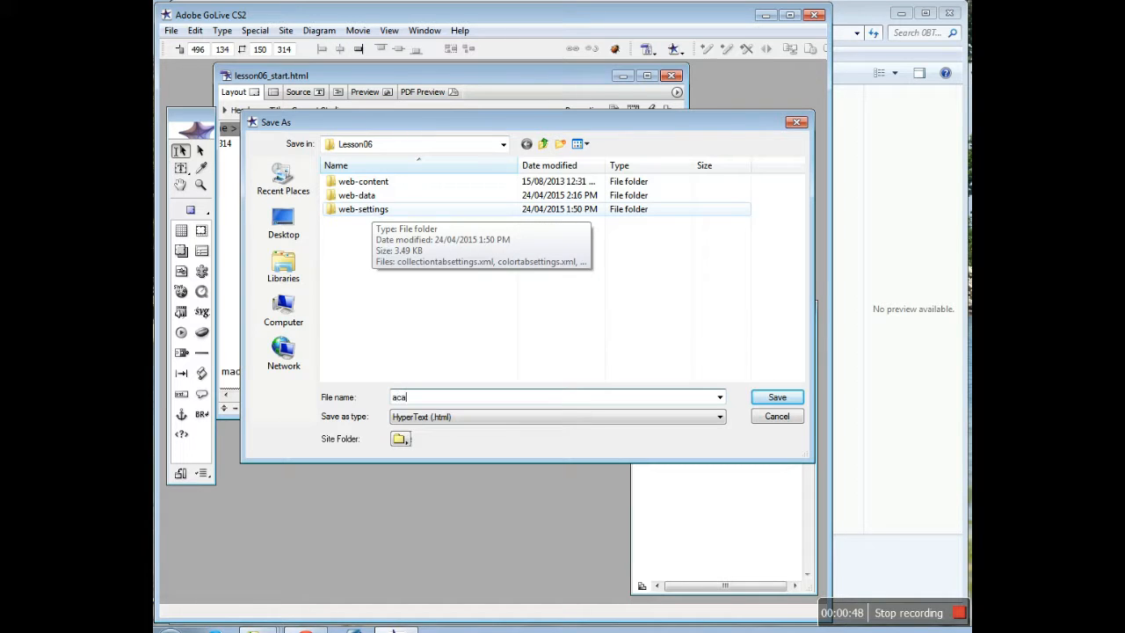
text(demics)
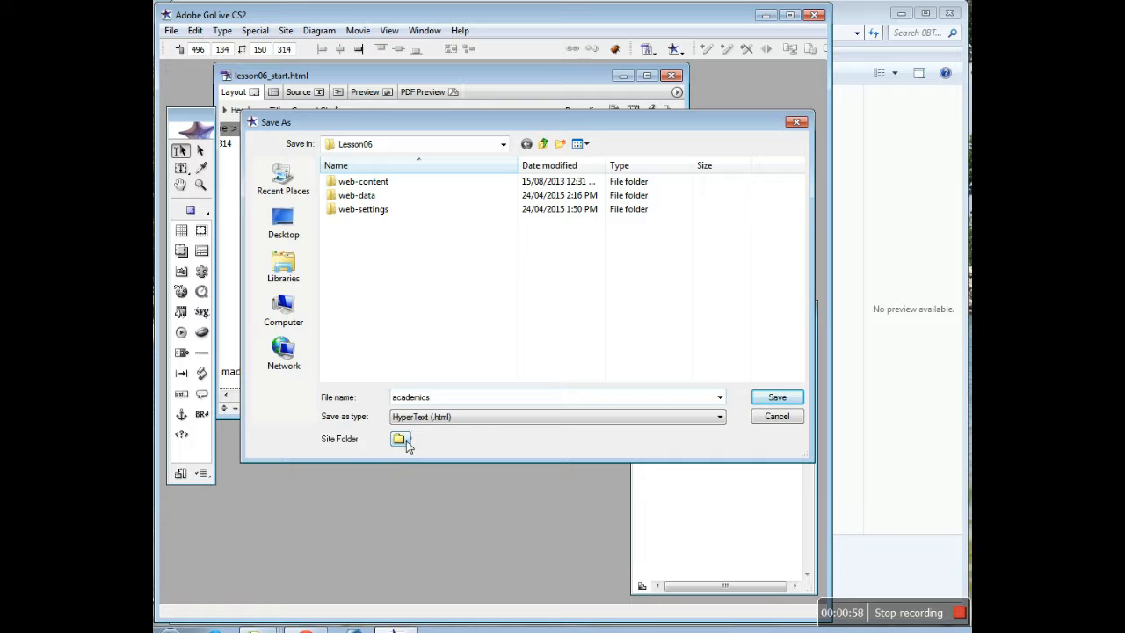
click(778, 397)
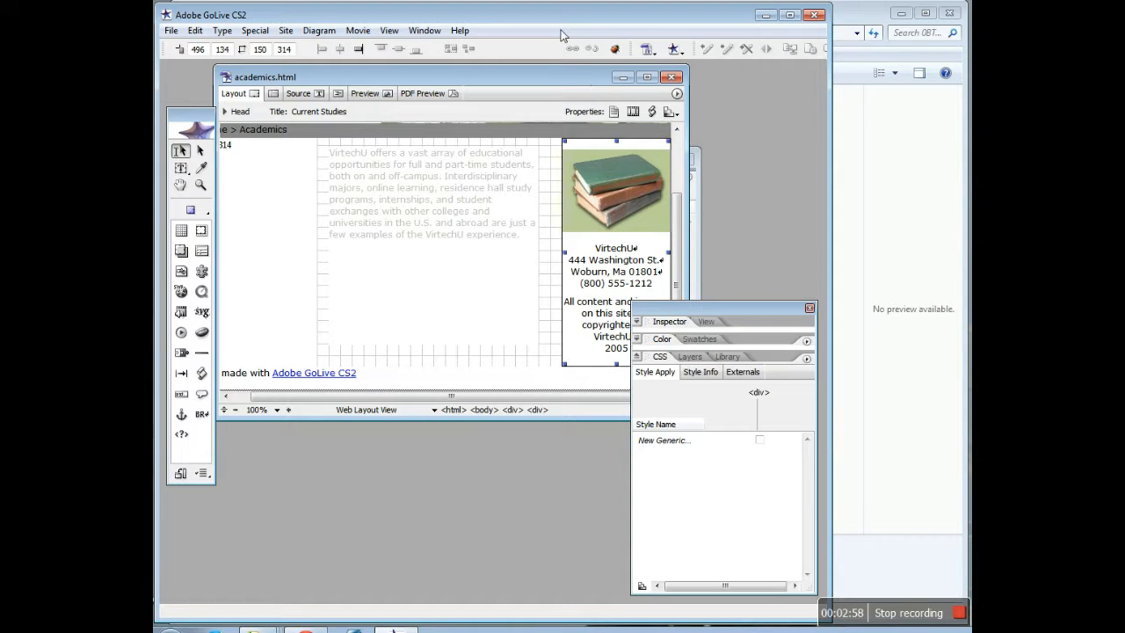
Open index.html from the lesson06.site files and show its page properties in the expanded Inspector
click(650, 54)
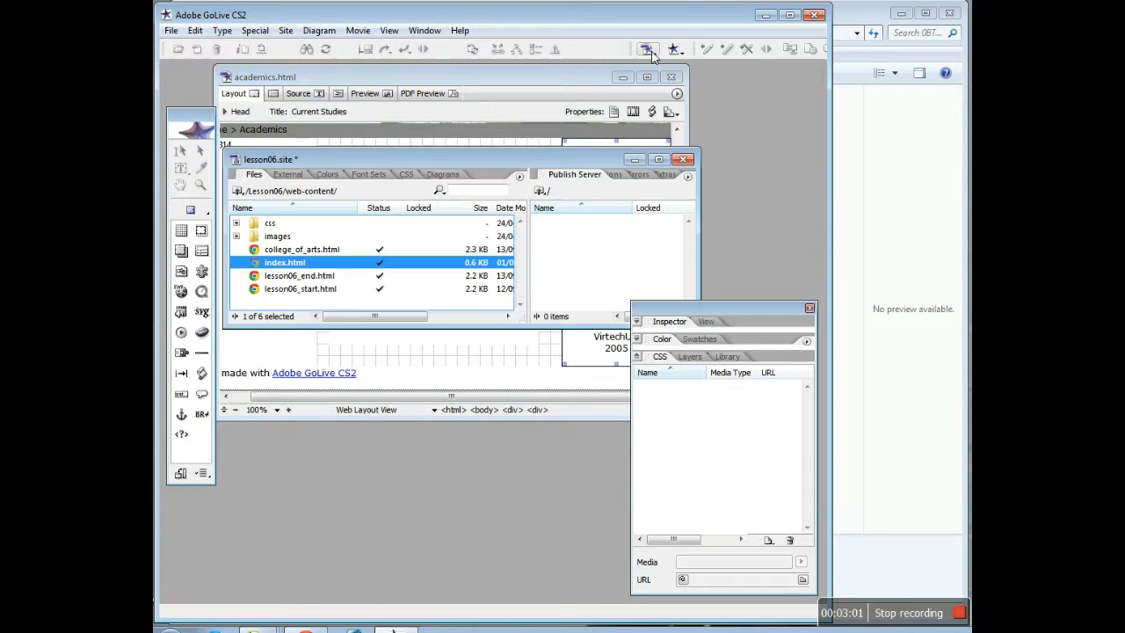
double_click(274, 266)
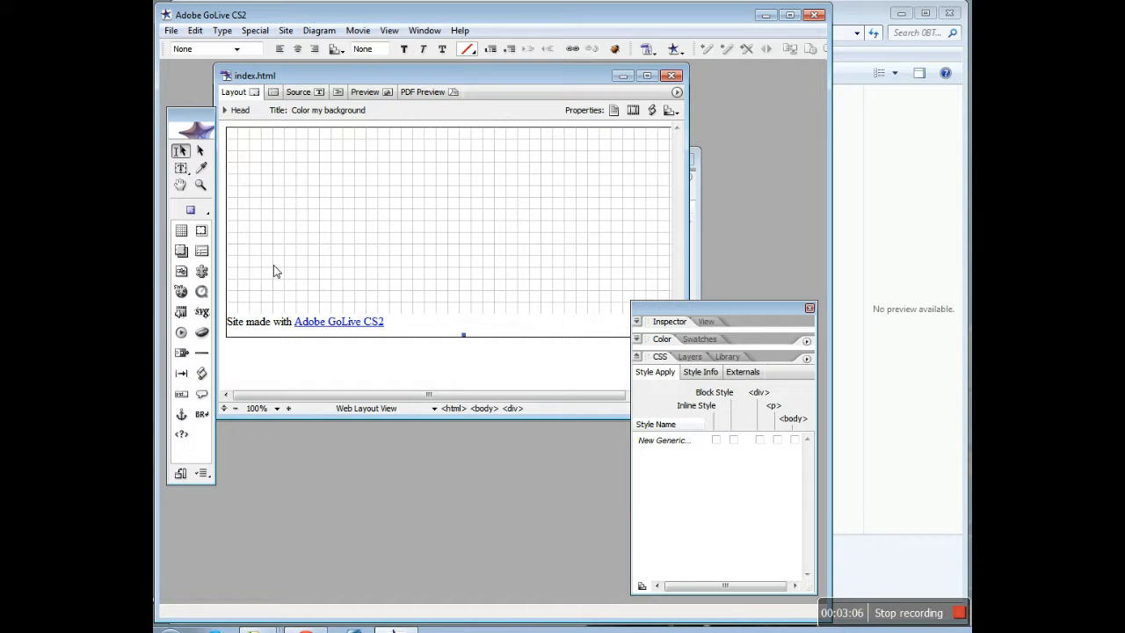
click(256, 32)
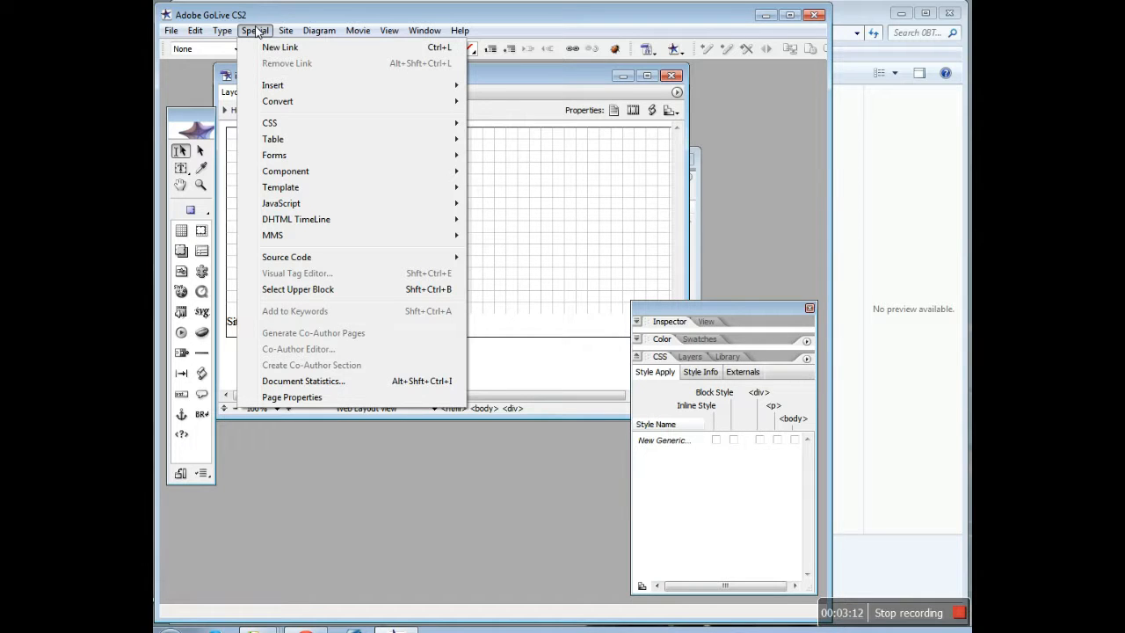
click(307, 400)
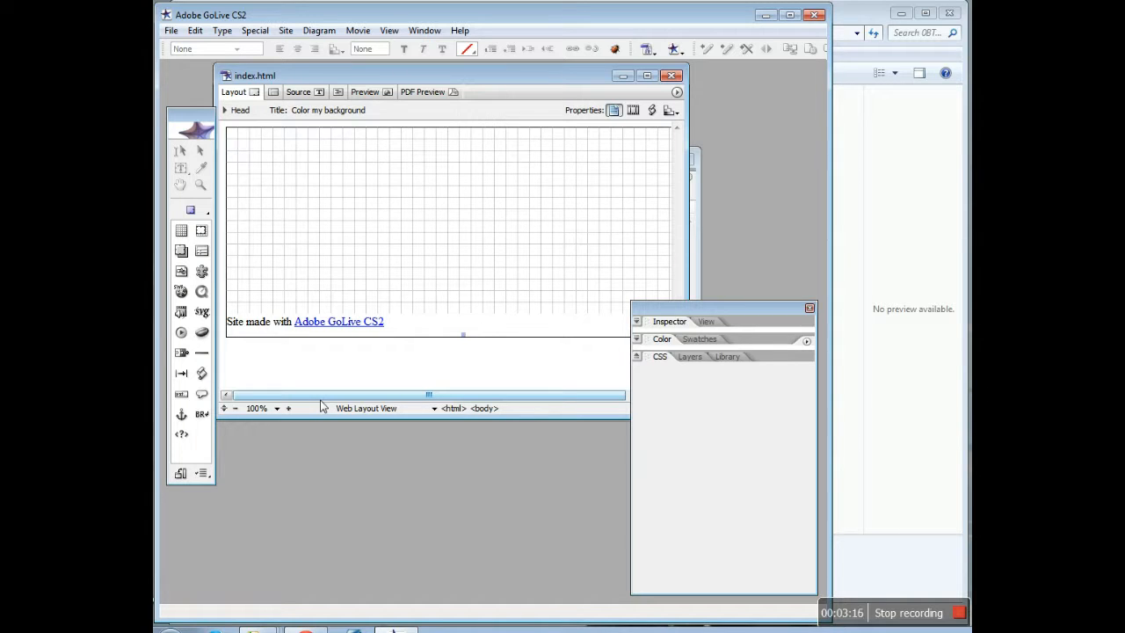
click(637, 324)
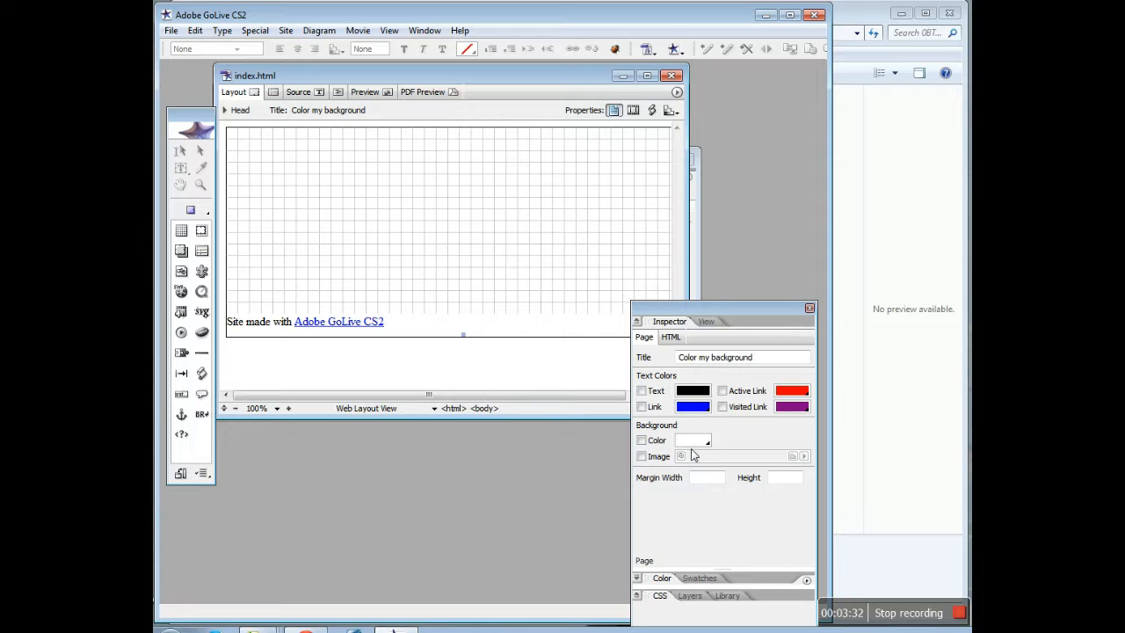
Enable the page background color for index.html and set it to SteelBlue (#4682B4) from Web Named Colors
click(642, 439)
click(708, 443)
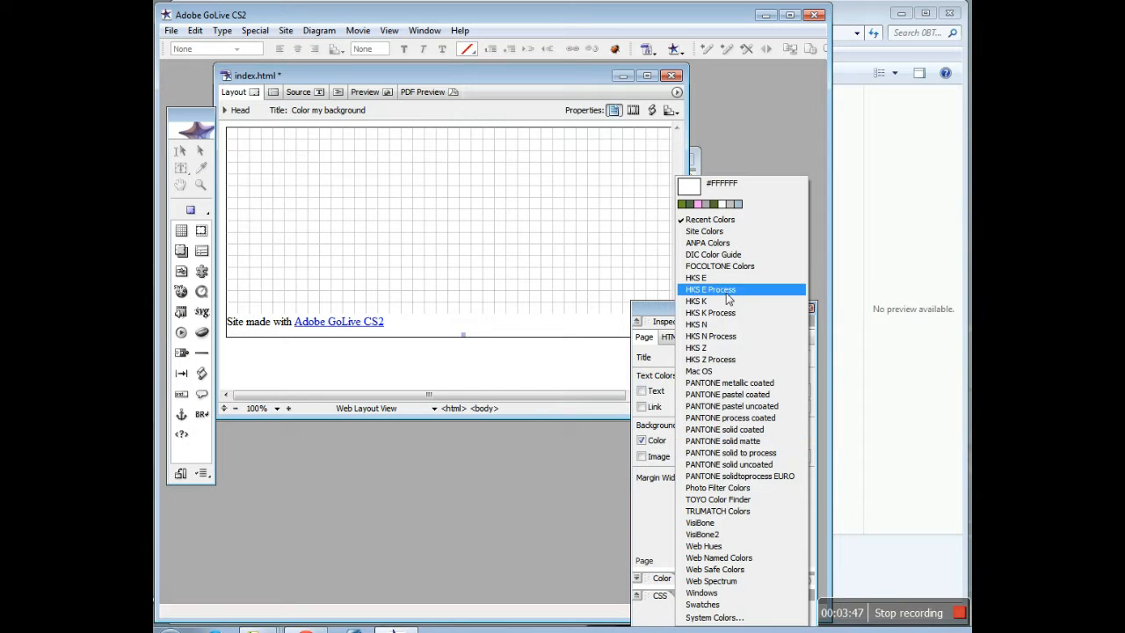
click(751, 559)
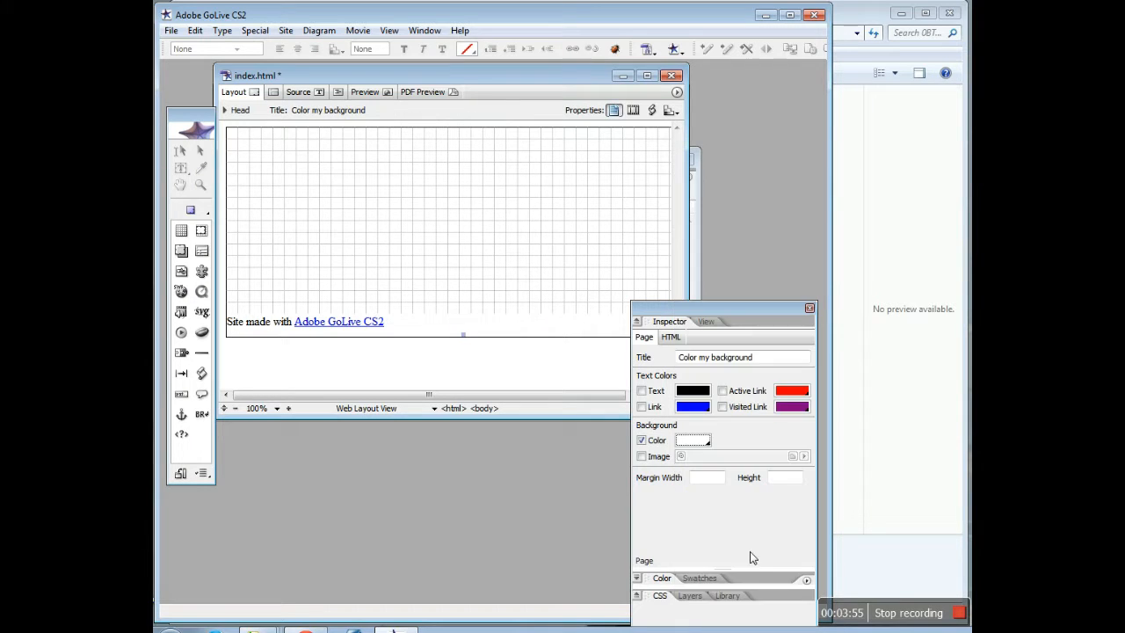
click(707, 444)
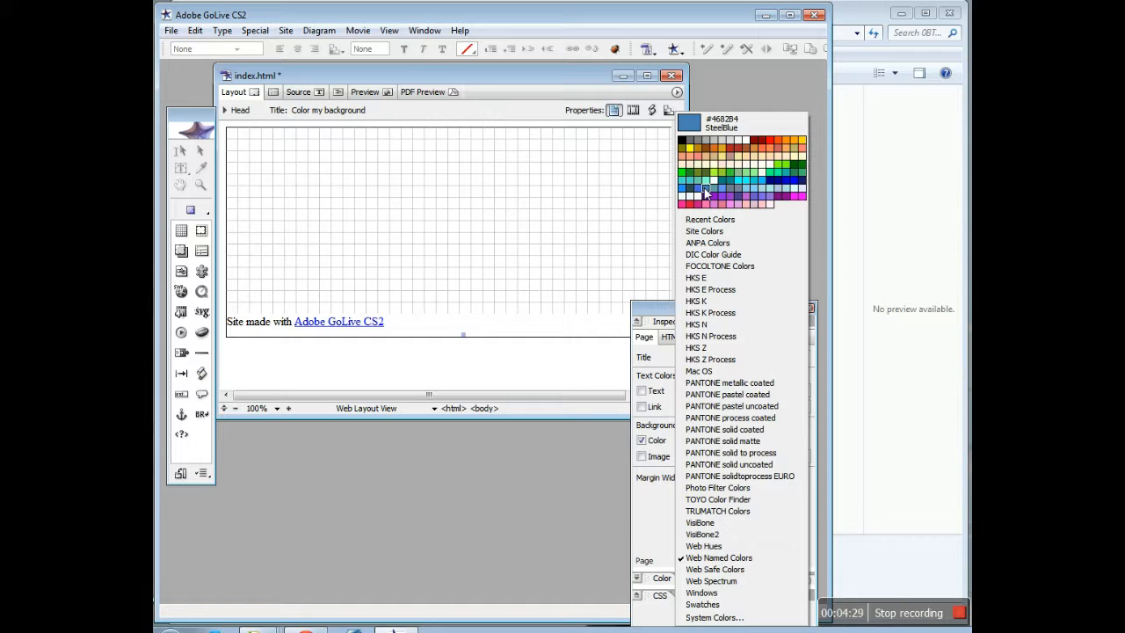
click(705, 191)
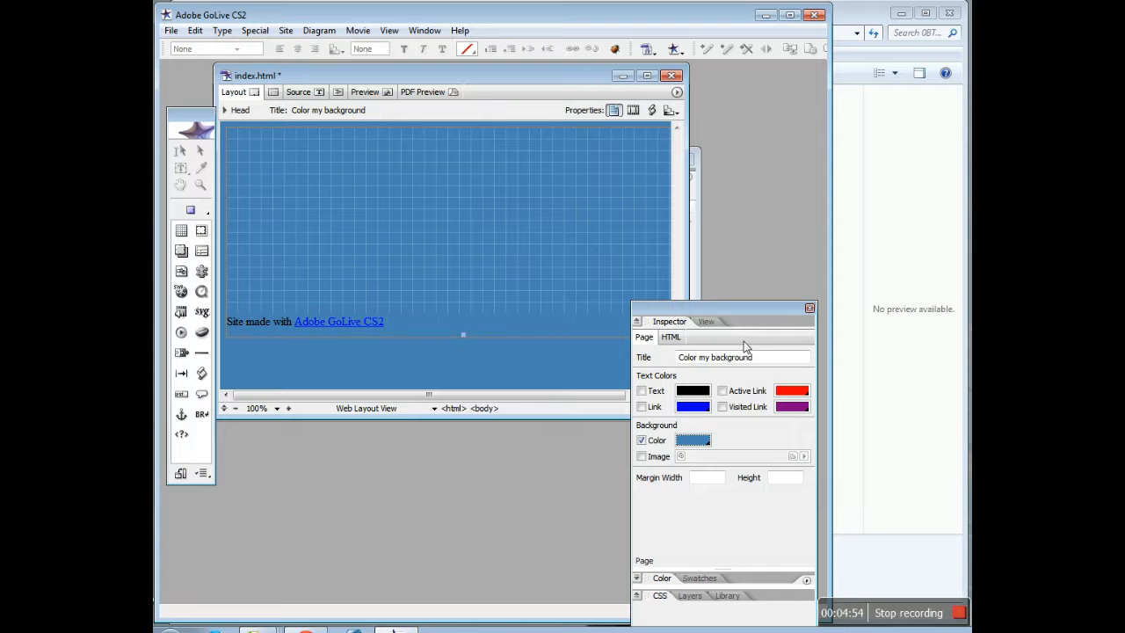
View the source code of index.html, then save the page and close it
click(304, 95)
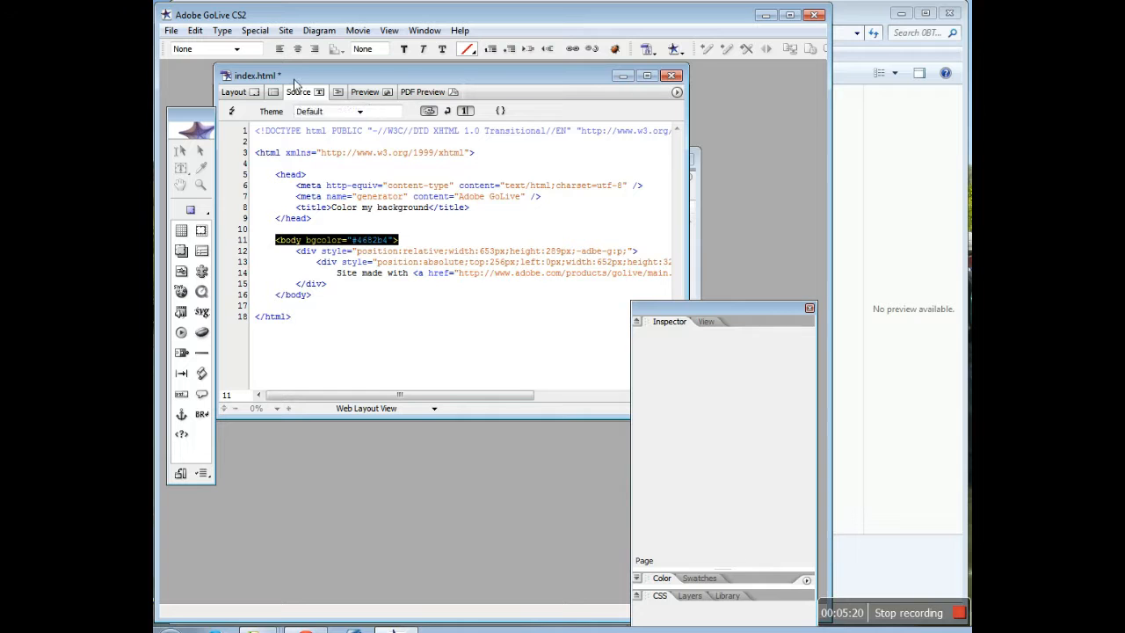
click(170, 30)
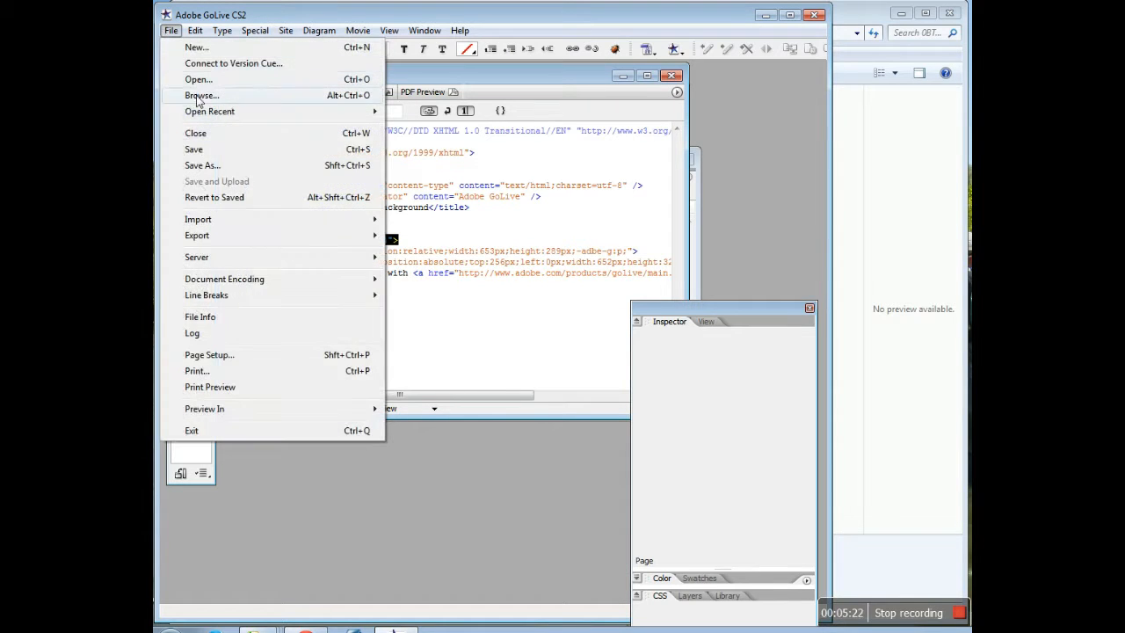
click(208, 149)
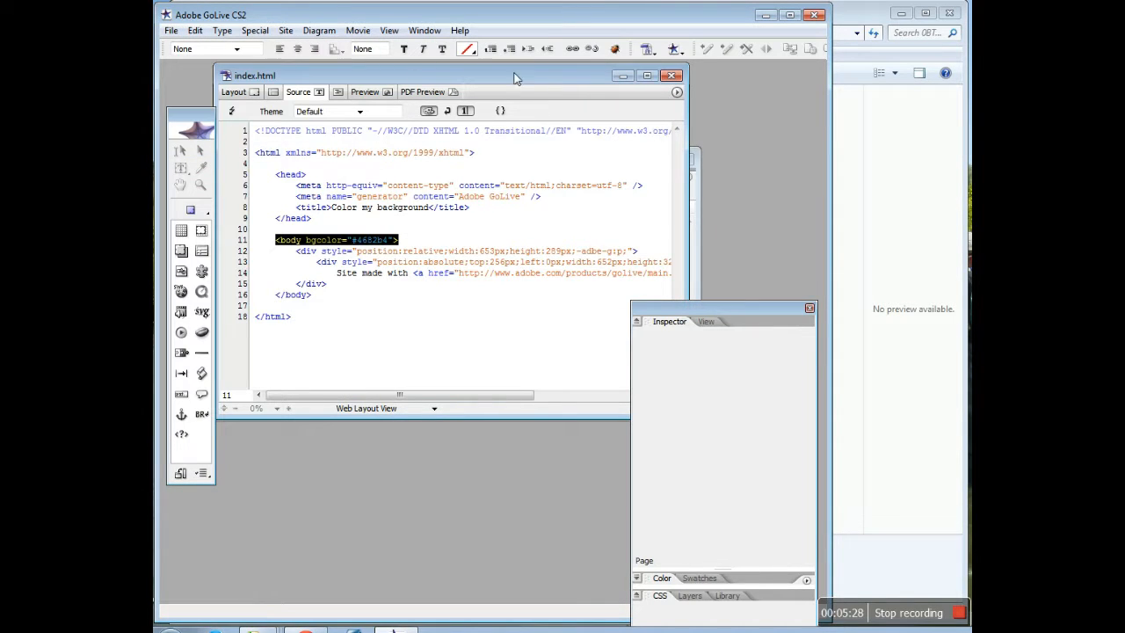
click(670, 76)
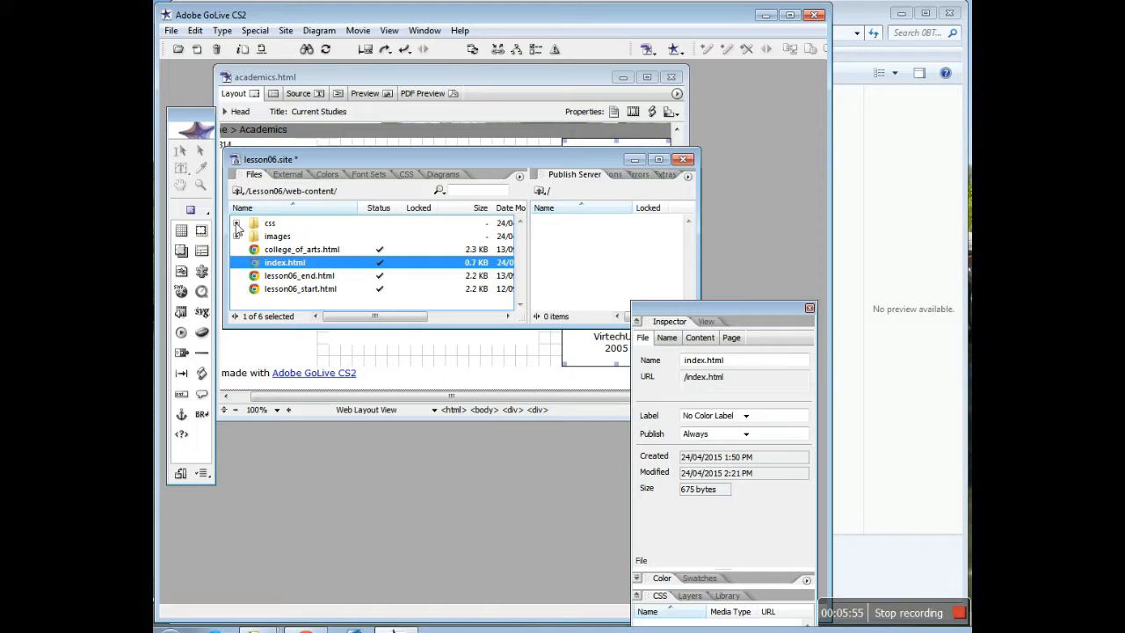
Expand the site's css folder, then open the basic.css style sheet from the CSS Editor of academics.html
click(236, 224)
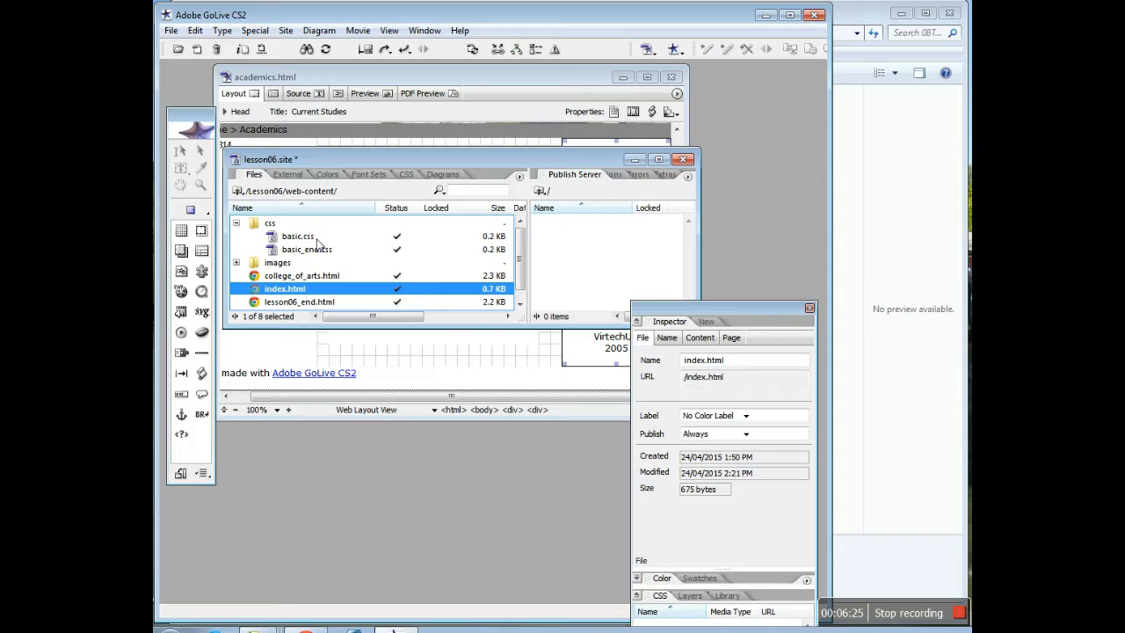
mouse_move(334, 159)
mouse_down()
mouse_move(324, 188)
mouse_move(326, 151)
mouse_move(342, 154)
mouse_move(330, 142)
mouse_up()
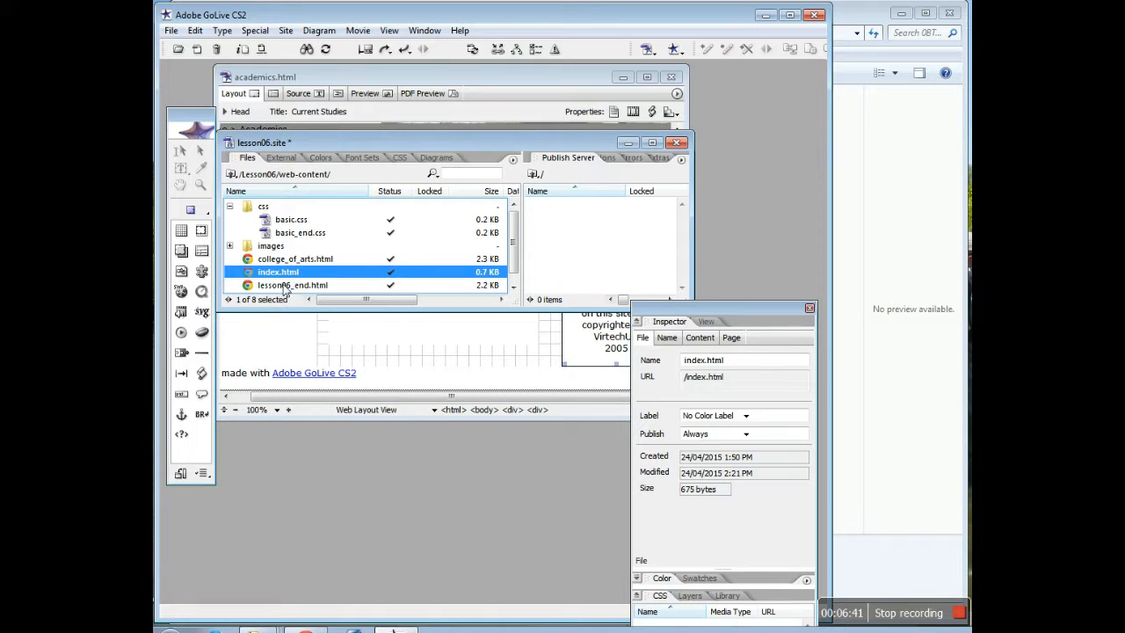
click(375, 75)
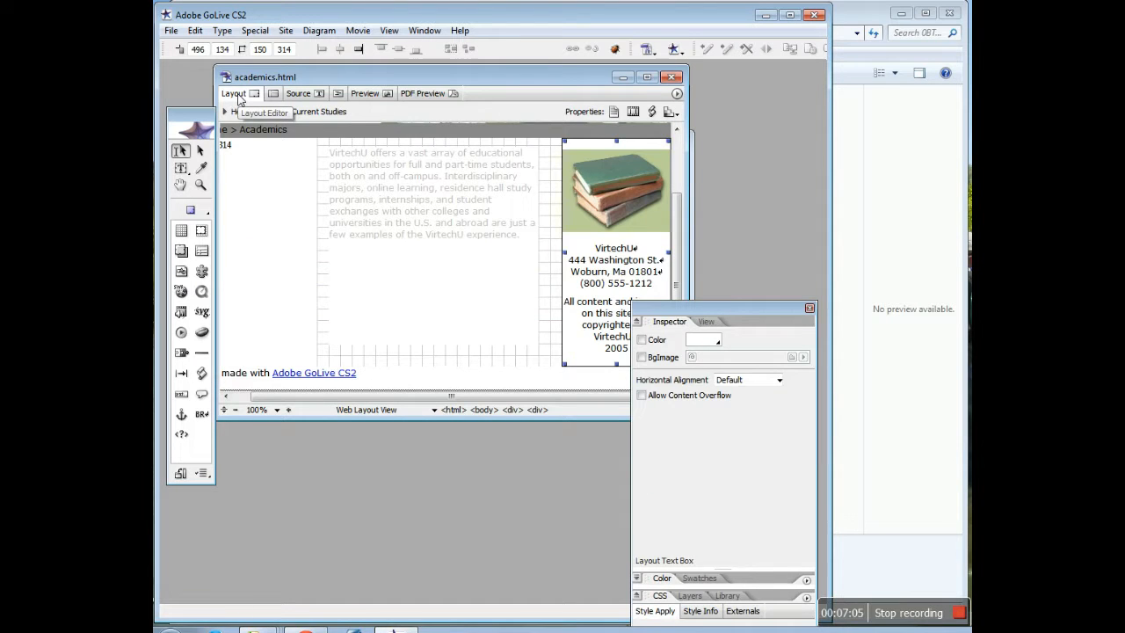
click(671, 113)
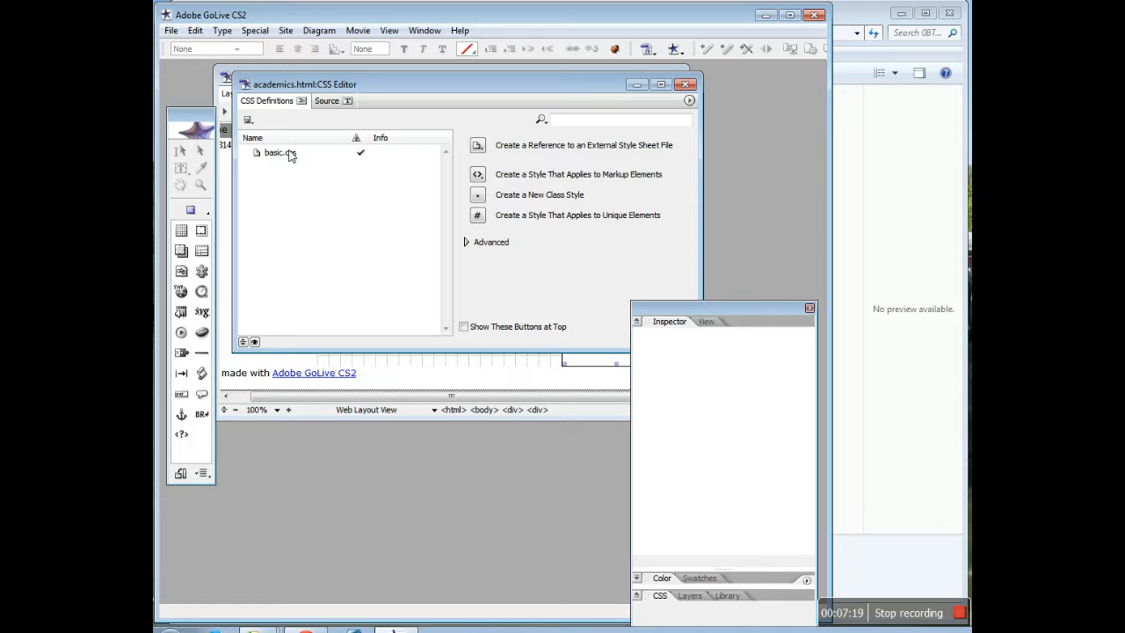
double_click(280, 153)
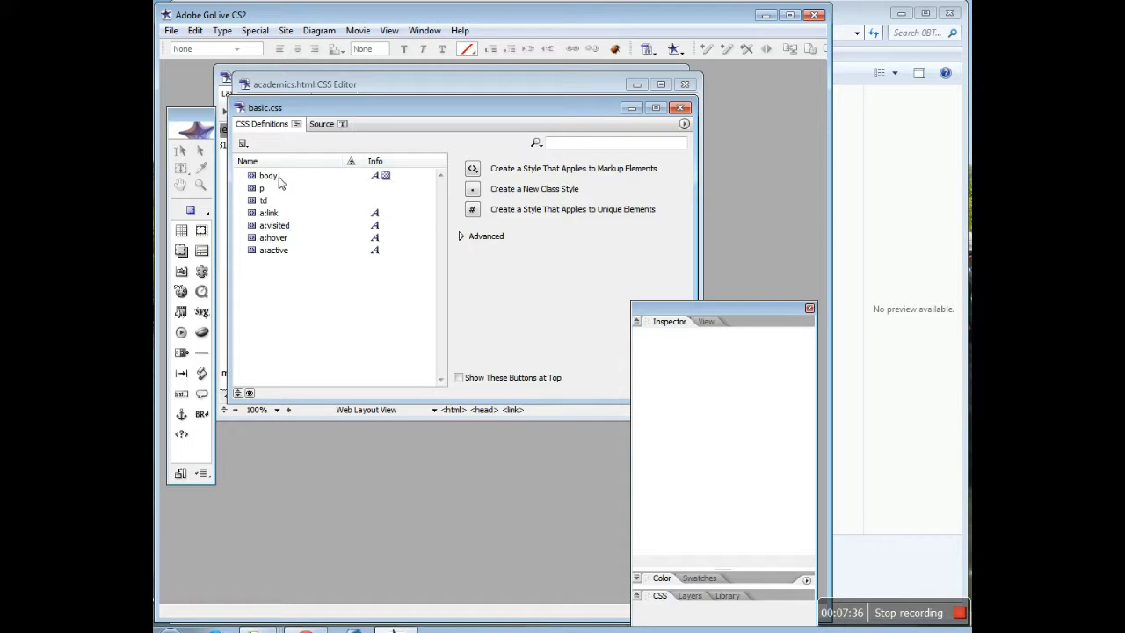
Set the background color of the body style in basic.css to a dark purplish blue from Web Named Colors
click(273, 179)
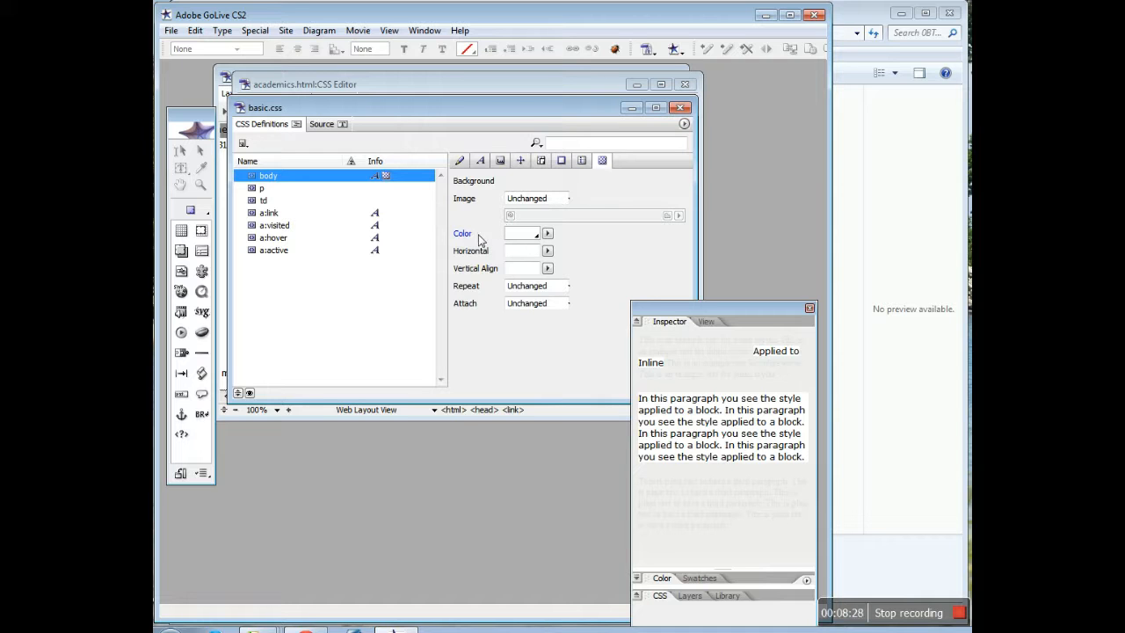
click(545, 234)
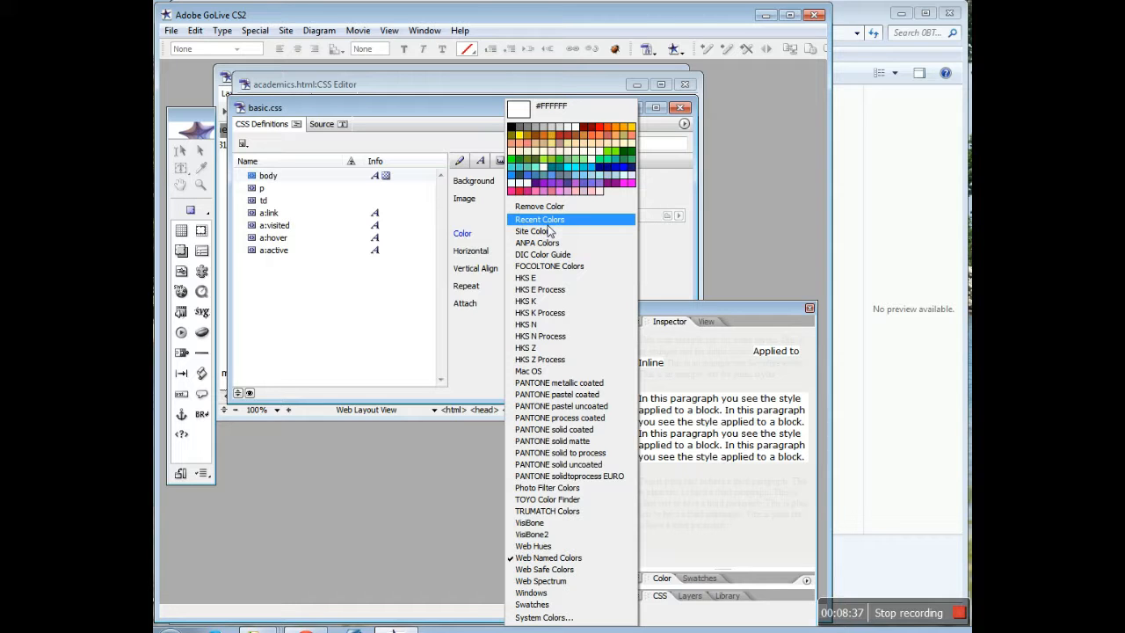
click(567, 184)
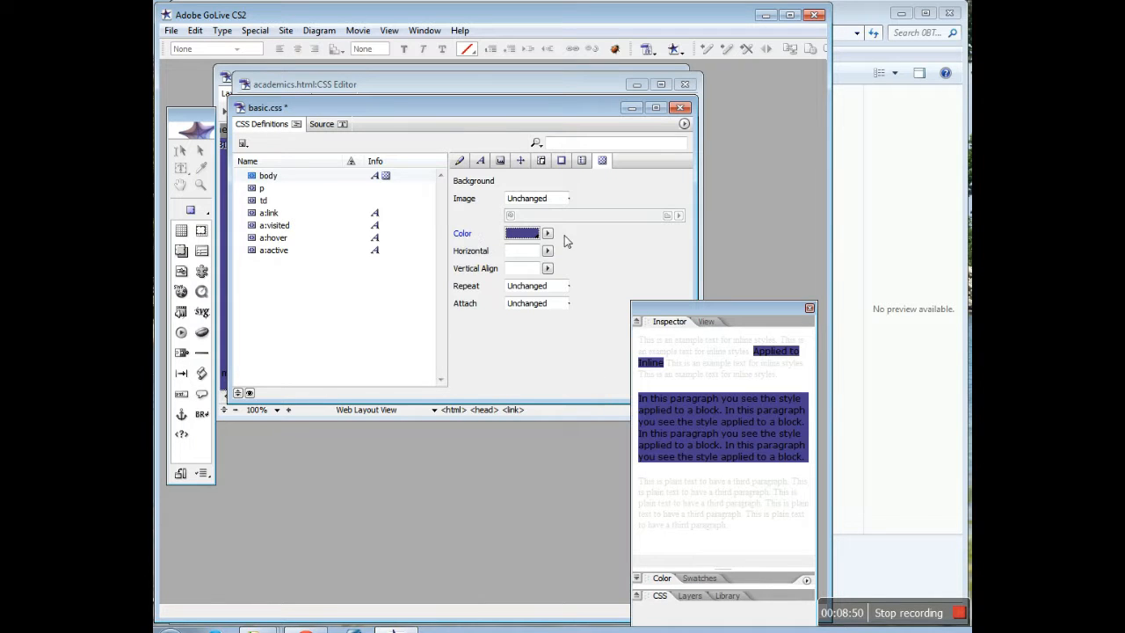
Close basic.css with its changes saved and close the CSS Editor to return to the academics.html layout
click(679, 108)
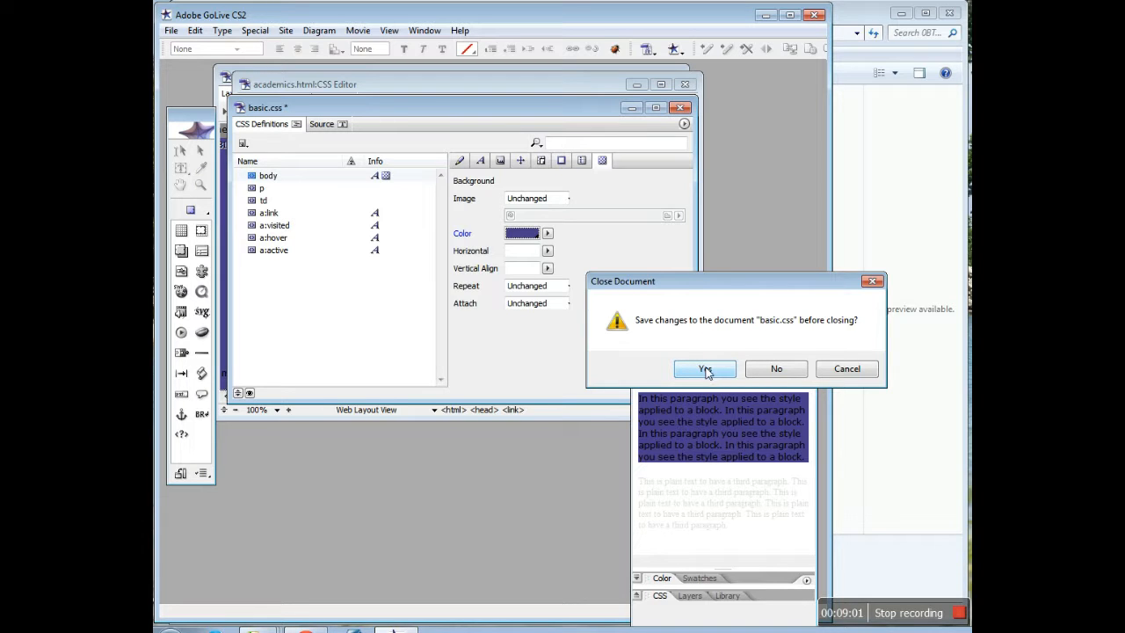
click(706, 369)
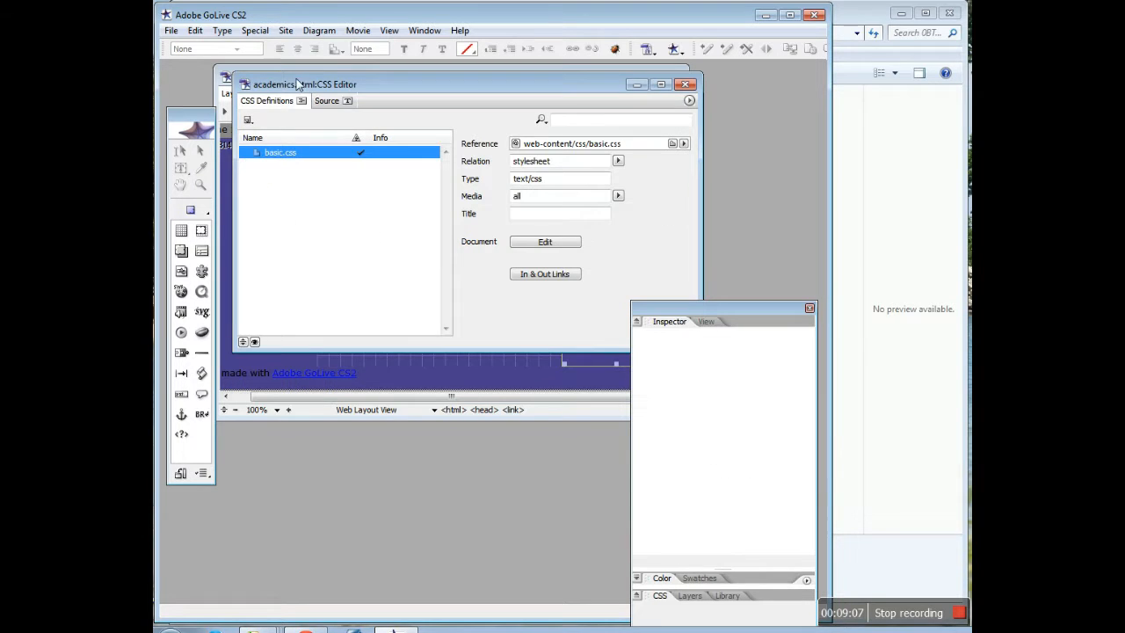
click(687, 85)
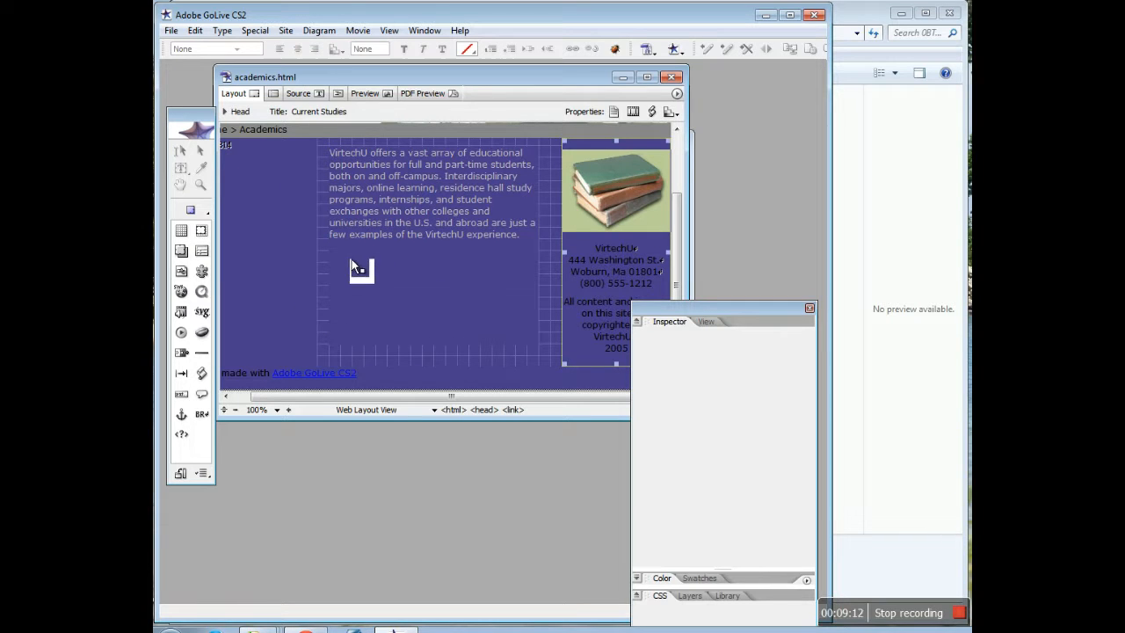
Close academics.html and open lesson06_start.html from the site's file list
click(672, 78)
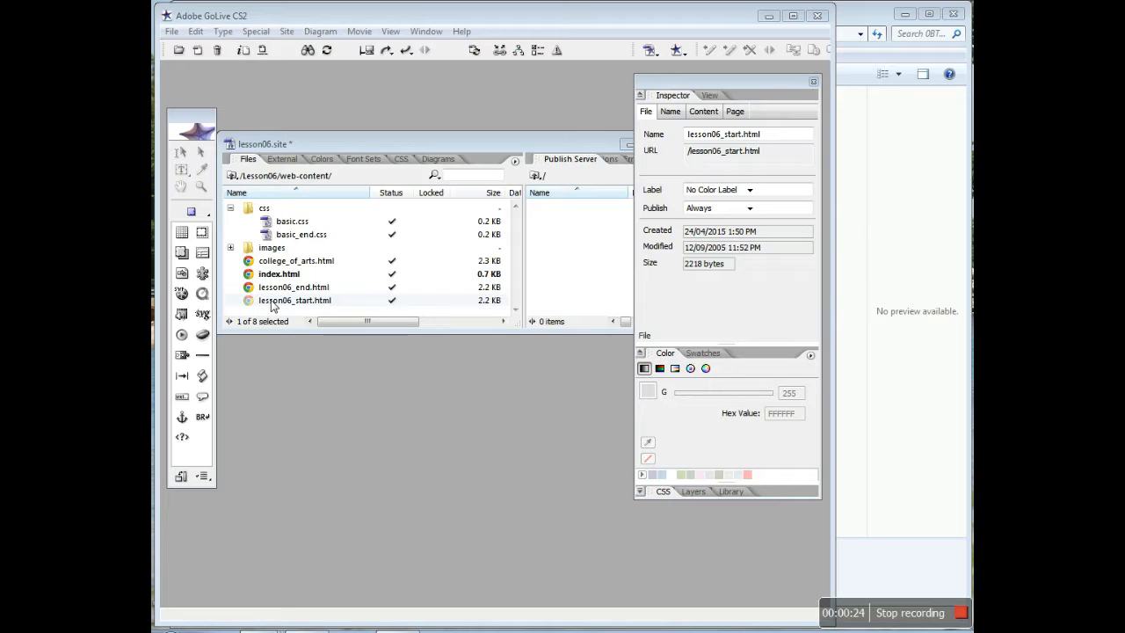
double_click(277, 301)
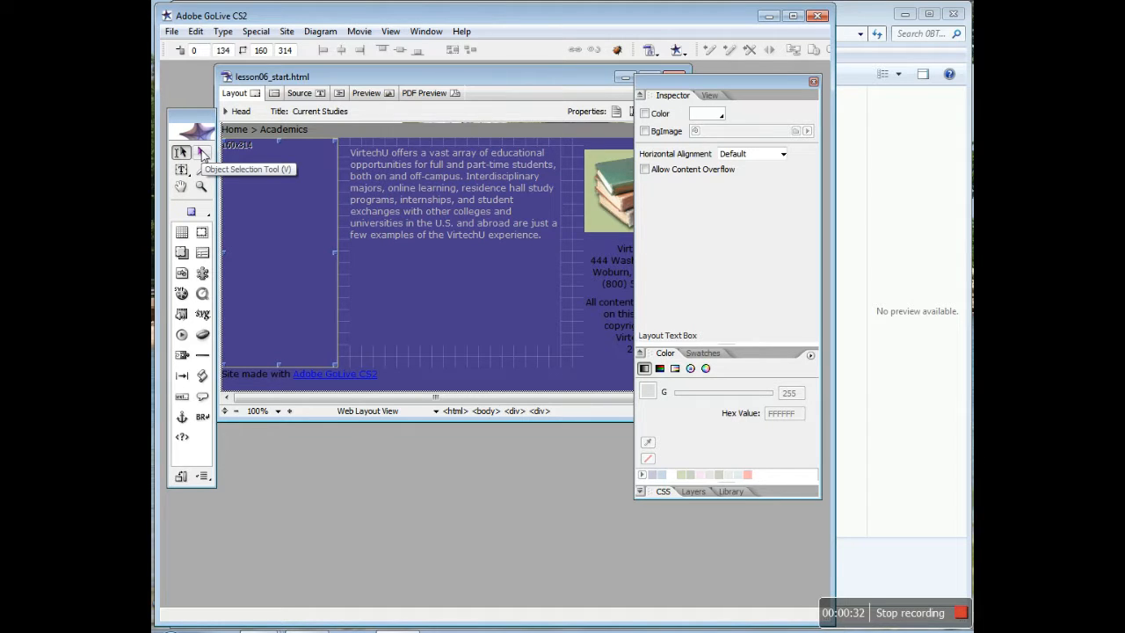
Select the Home > Academics text box as an object and adjust its background color on the gray scale
click(202, 154)
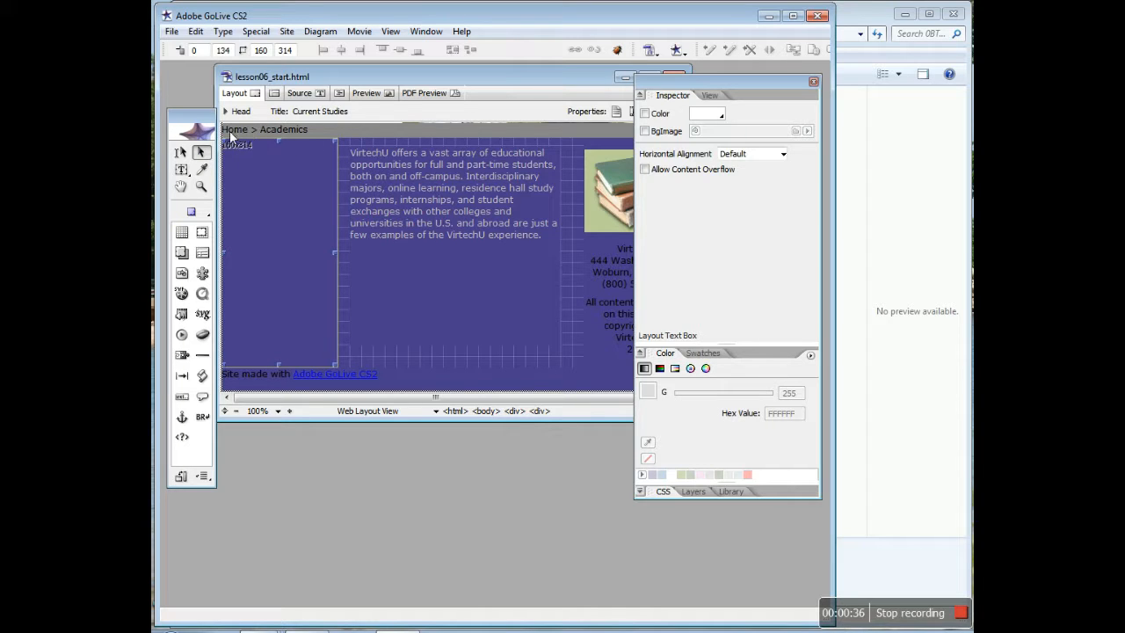
click(367, 128)
click(366, 127)
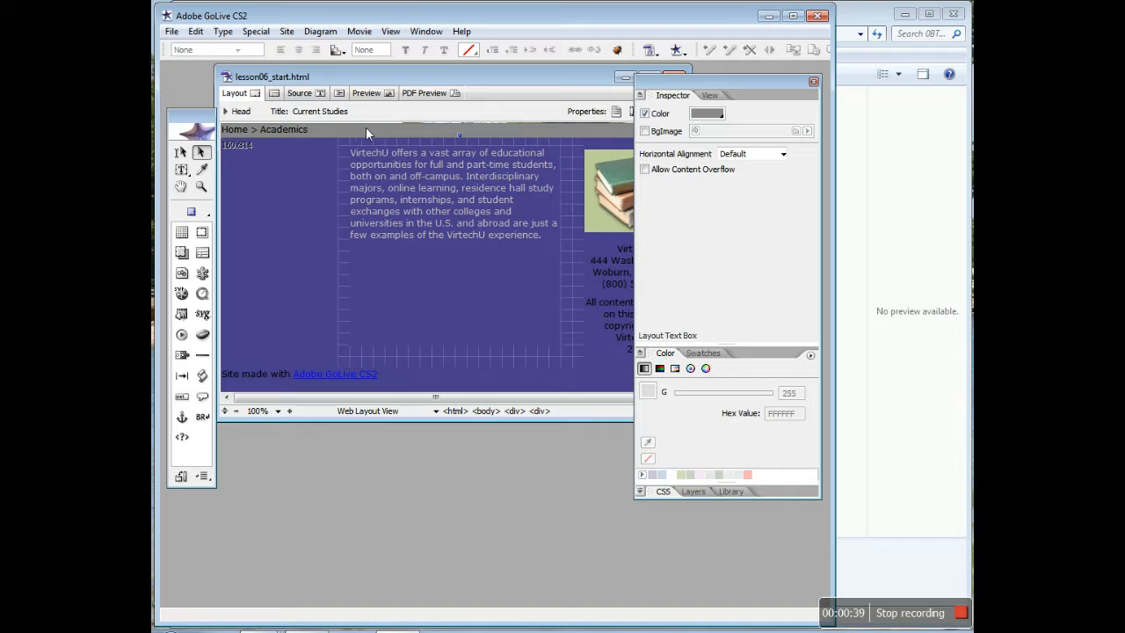
click(710, 116)
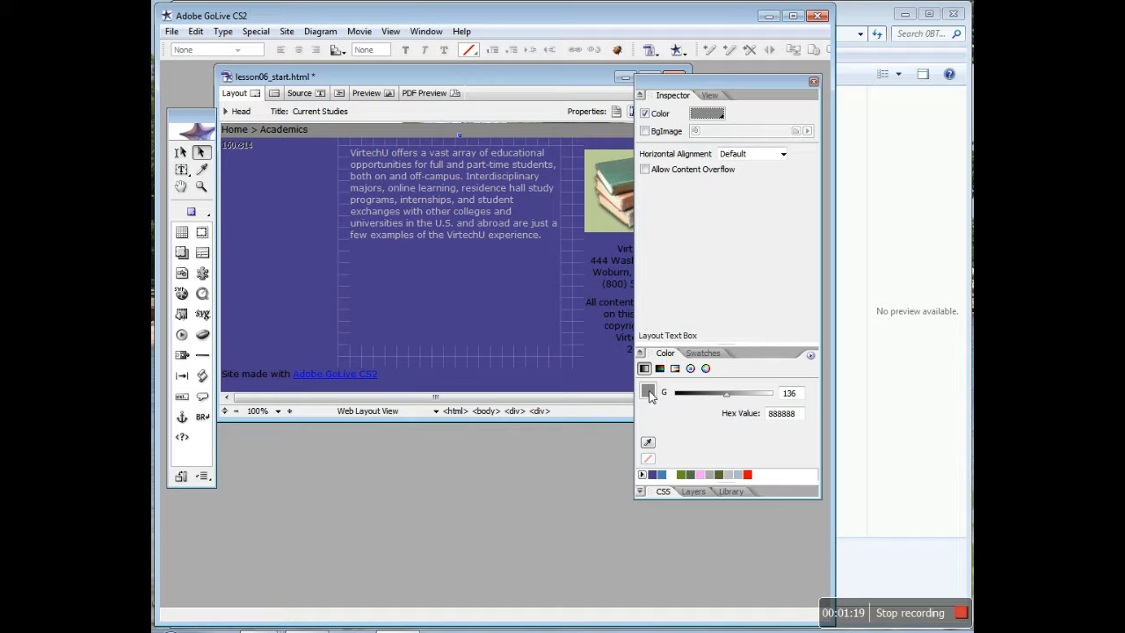
drag(731, 396, 778, 400)
Switch to the RGB color model and set the Home > Academics text box background to R 80, G 80, B 80
click(659, 368)
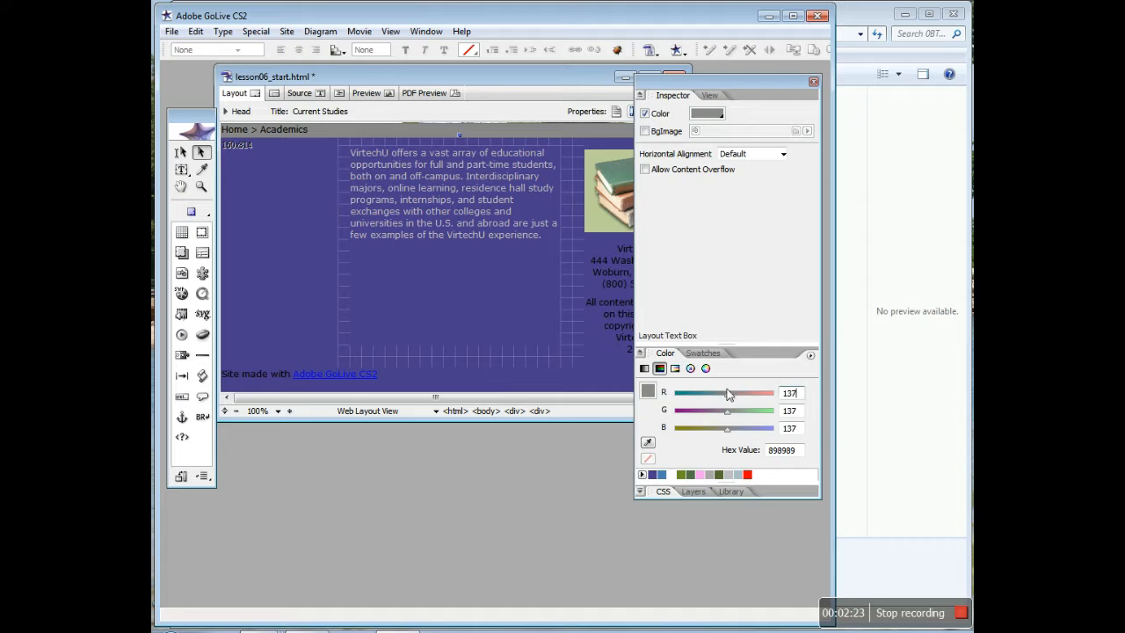
mouse_move(727, 399)
mouse_down()
mouse_move(693, 401)
mouse_move(745, 400)
mouse_move(728, 401)
mouse_up()
drag(803, 399, 771, 401)
text(80)
key(Tab)
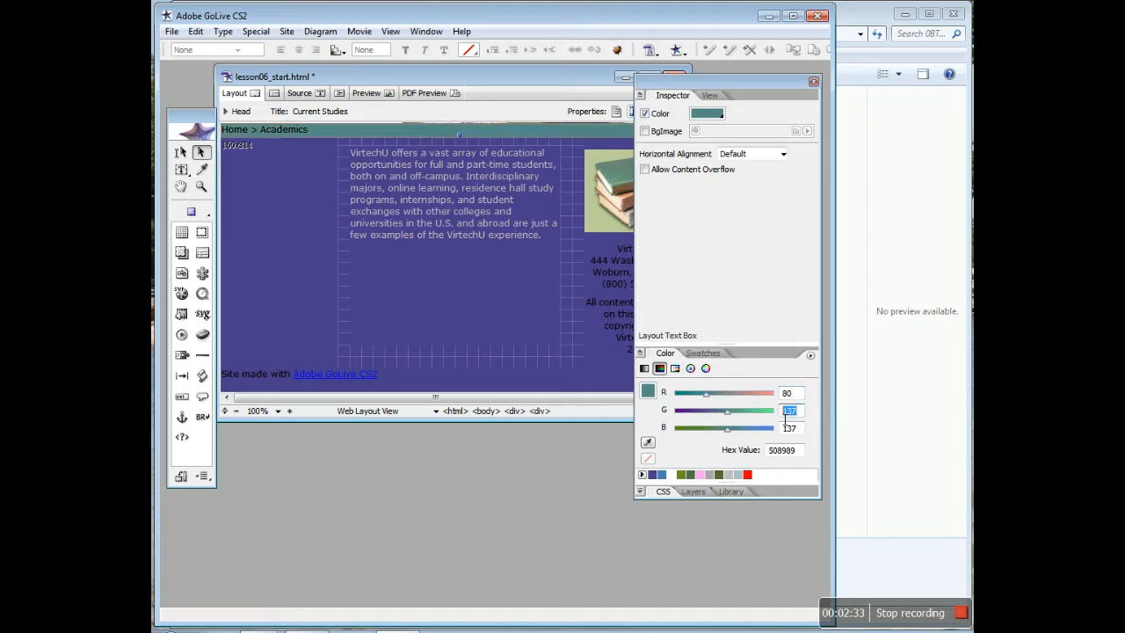
text(80)
key(Tab)
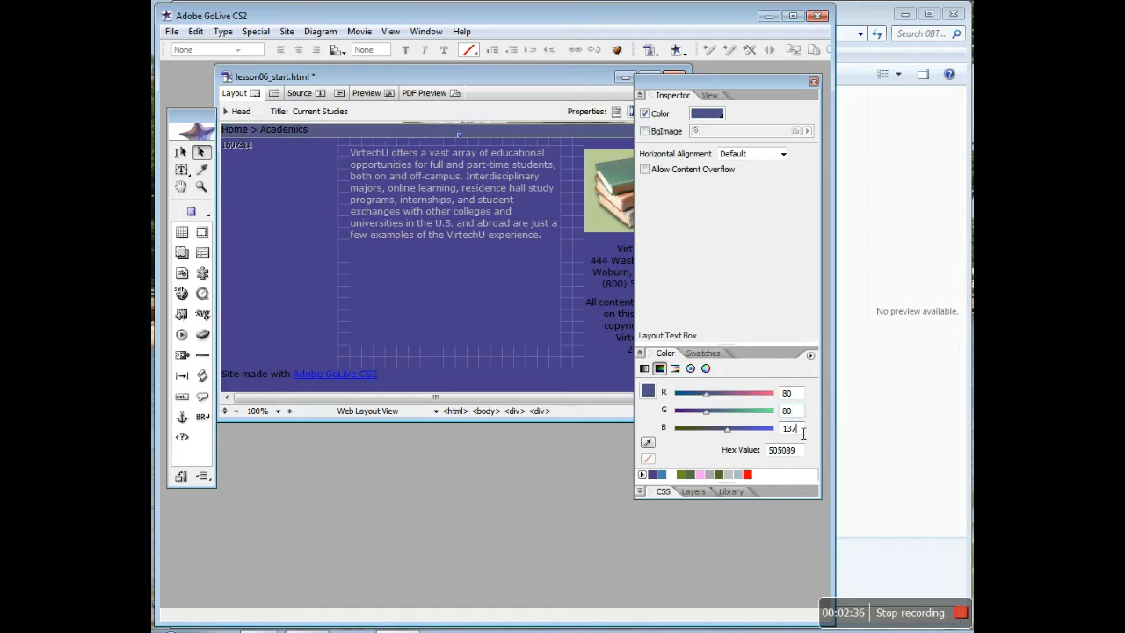
text(80)
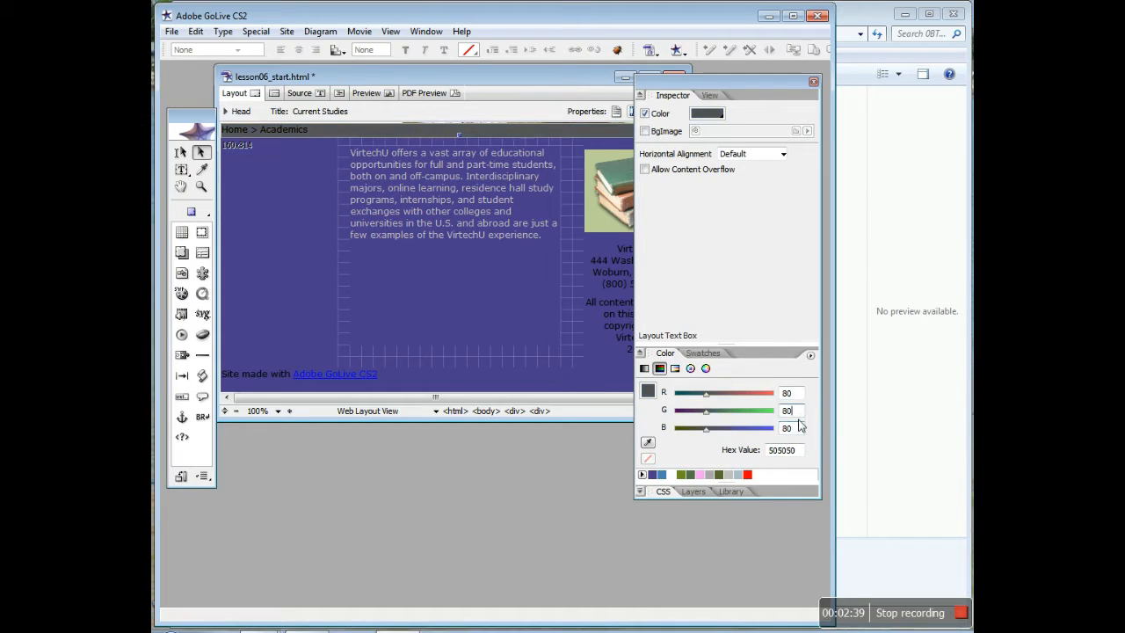
click(797, 413)
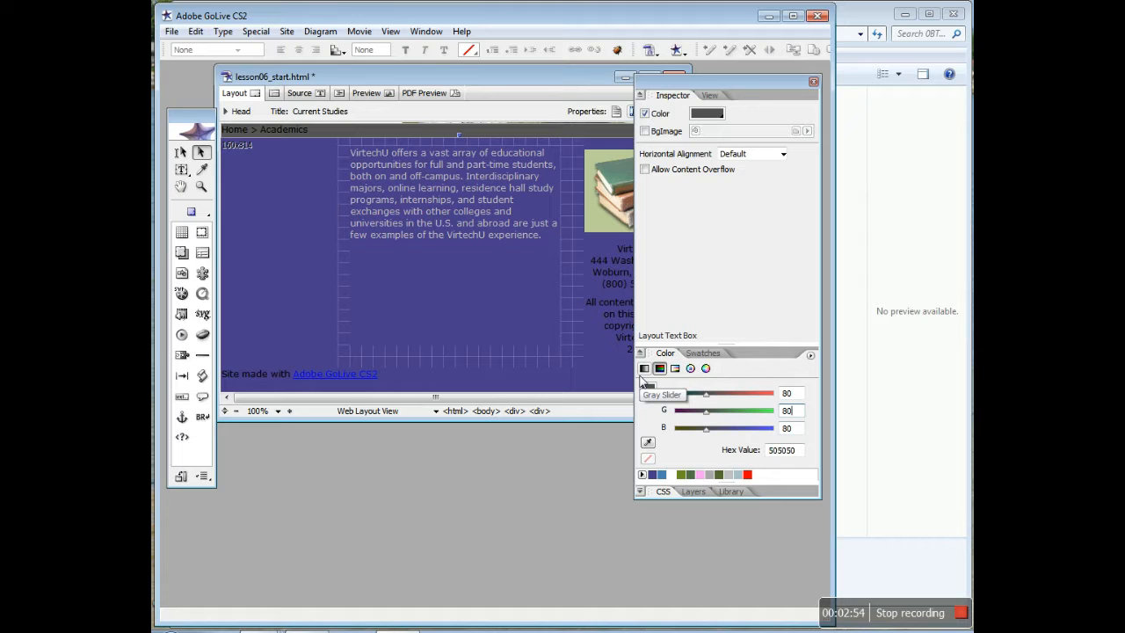
Adjust the RGB sliders so the Home > Academics text box background is R 255, G 120, B 120
drag(706, 393, 789, 404)
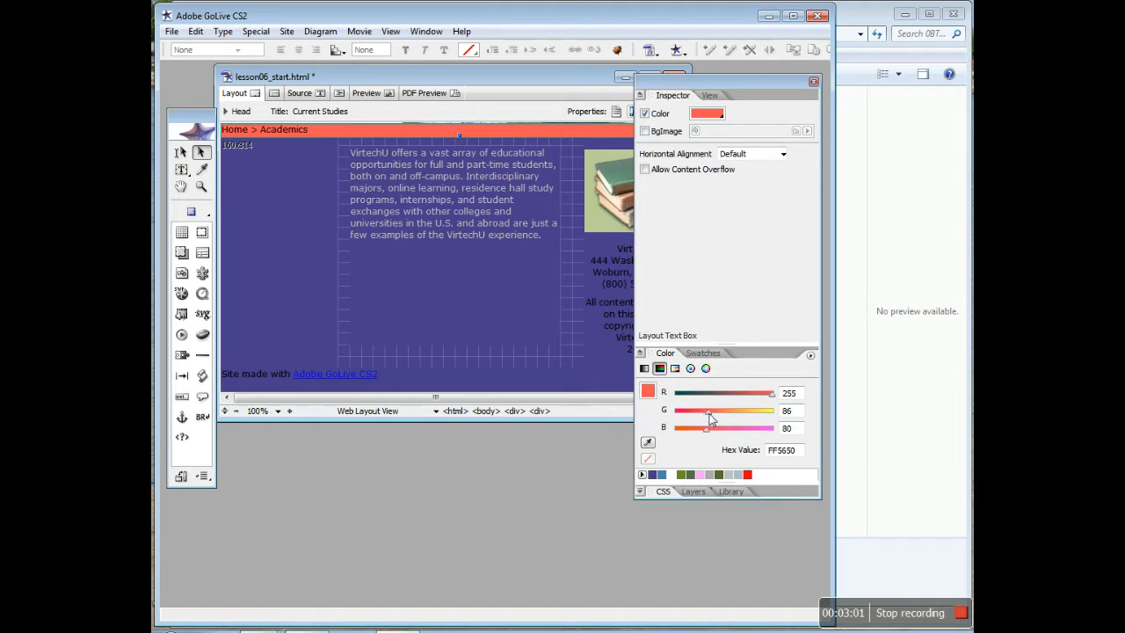
drag(706, 411, 723, 419)
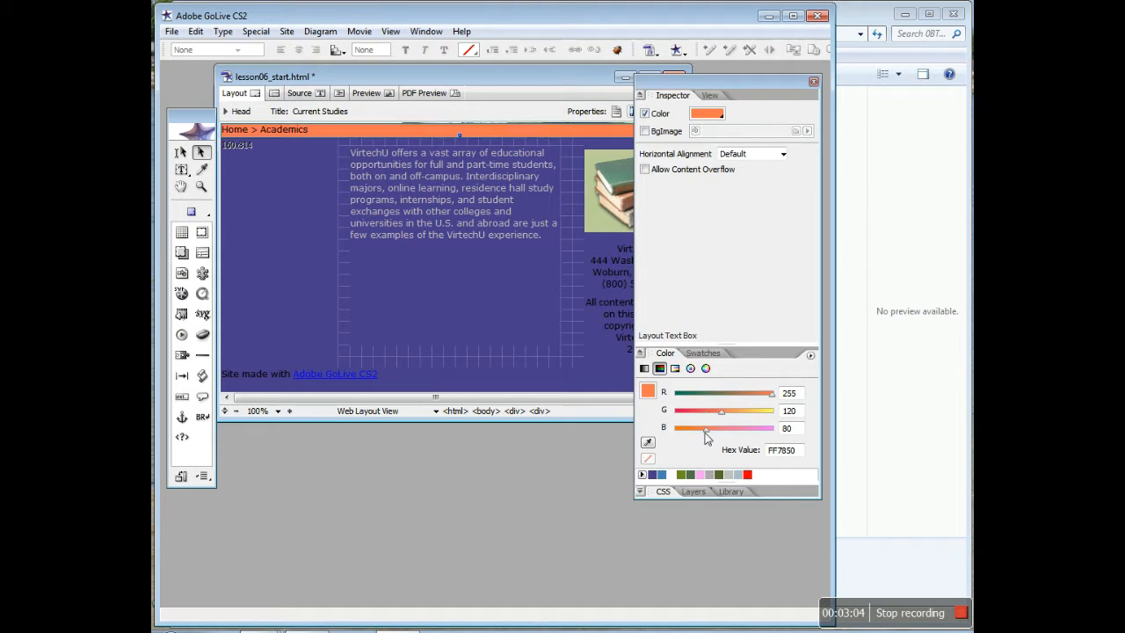
drag(705, 427, 721, 427)
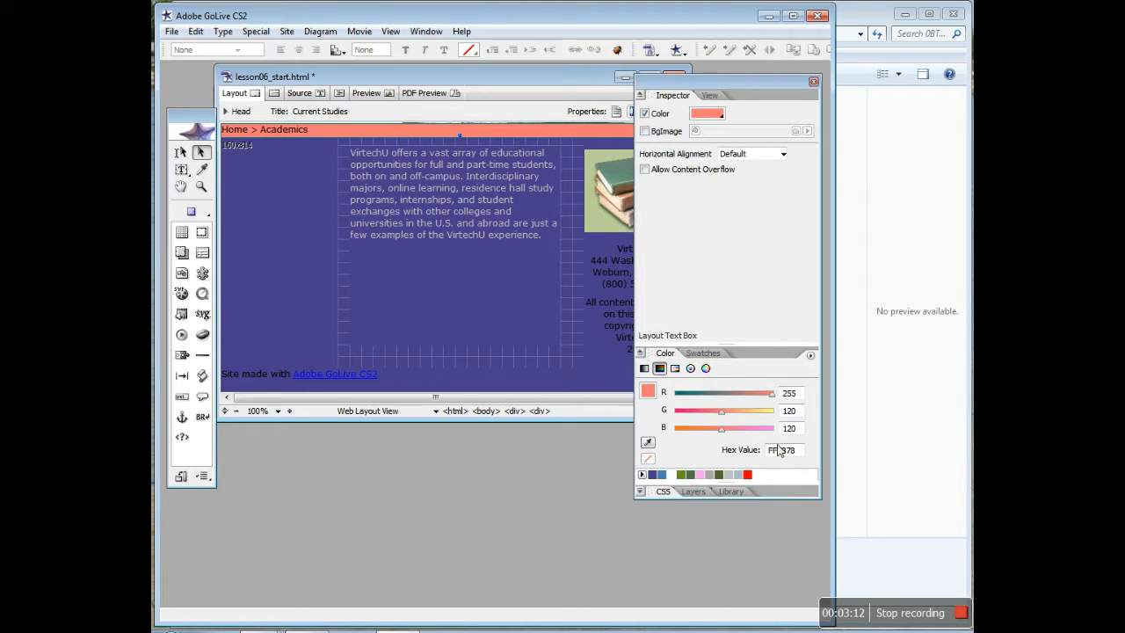
Set the Home > Academics text box background to the hex value DA2323
double_click(782, 450)
text(FF8)
drag(806, 457, 763, 457)
text(da2323)
key(Return)
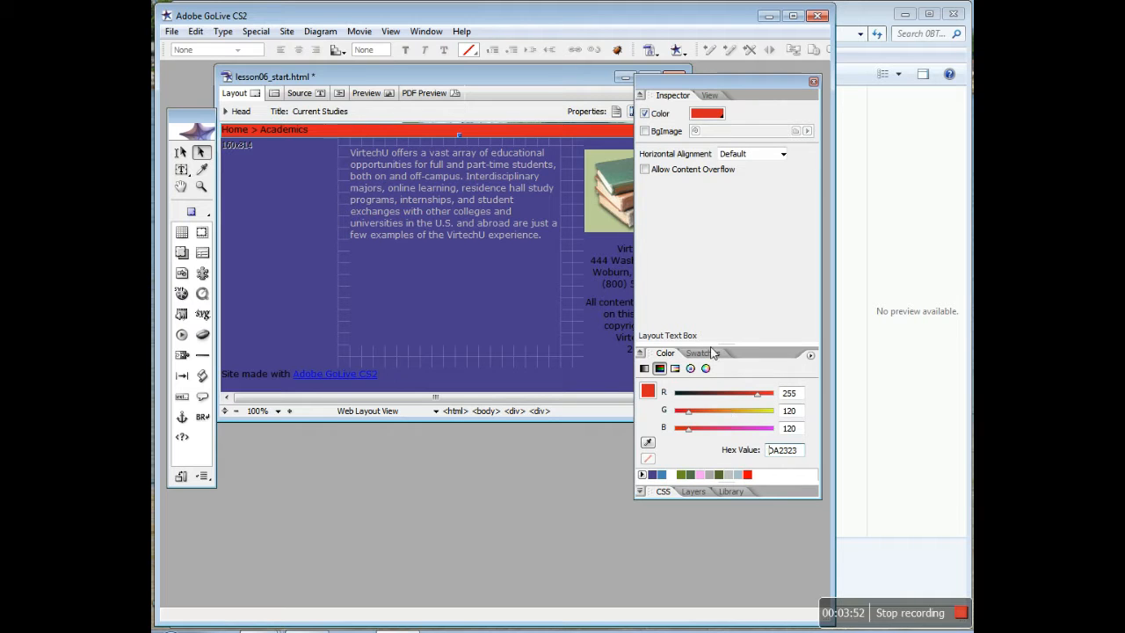
click(590, 418)
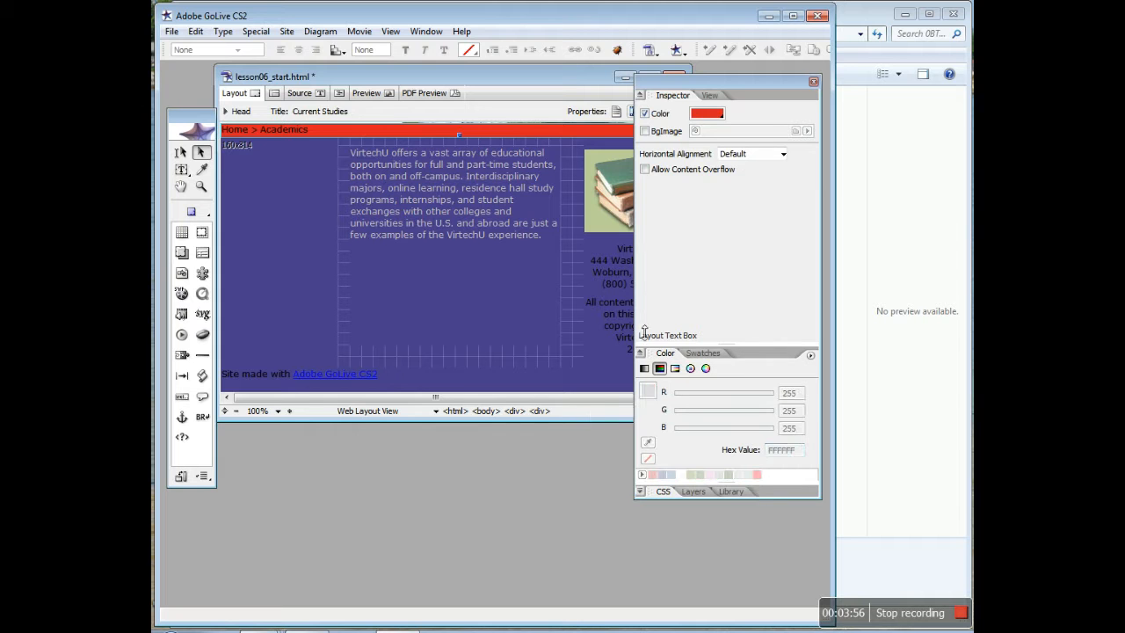
Sample colors with the Eyedropper from the banner photo, the red bar, the page background and the books image
drag(555, 85, 569, 143)
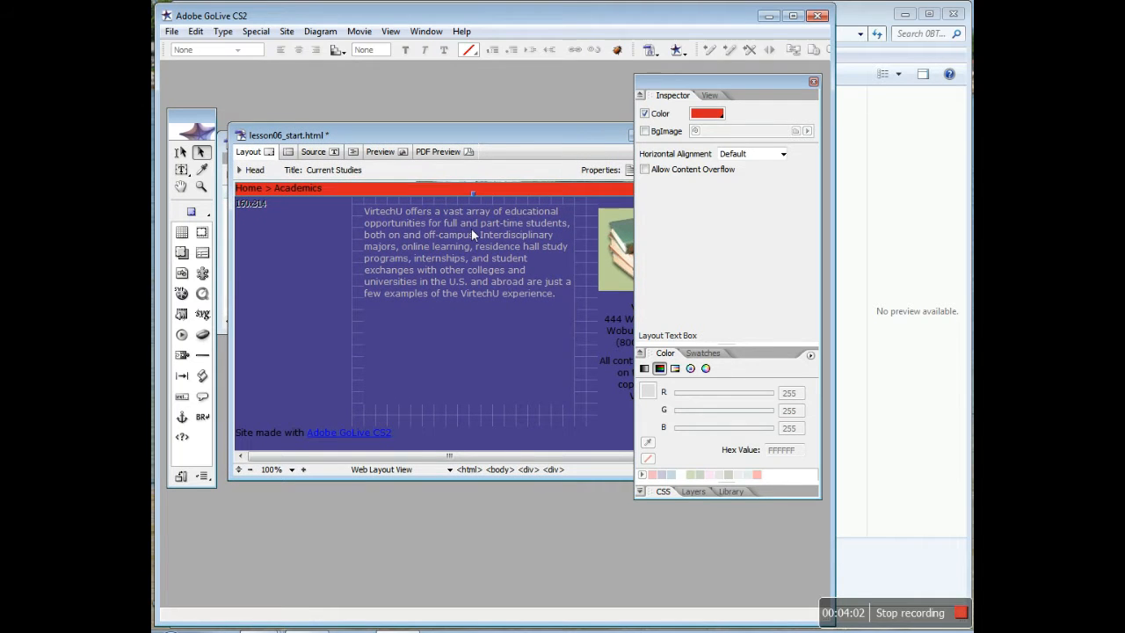
scroll(467, 230, up, 2)
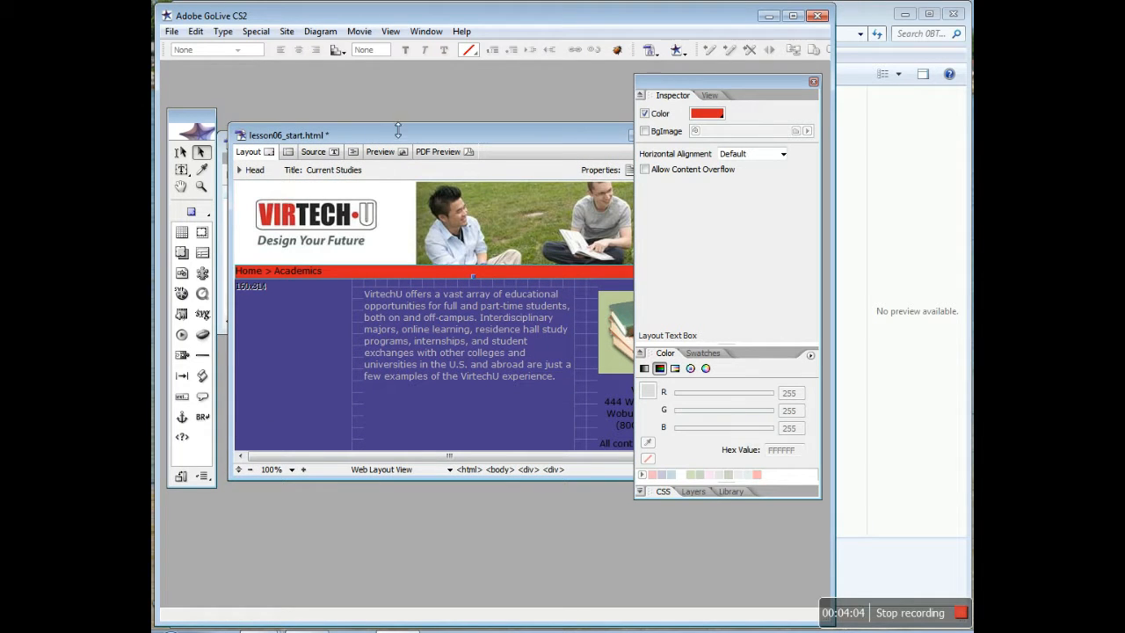
click(201, 170)
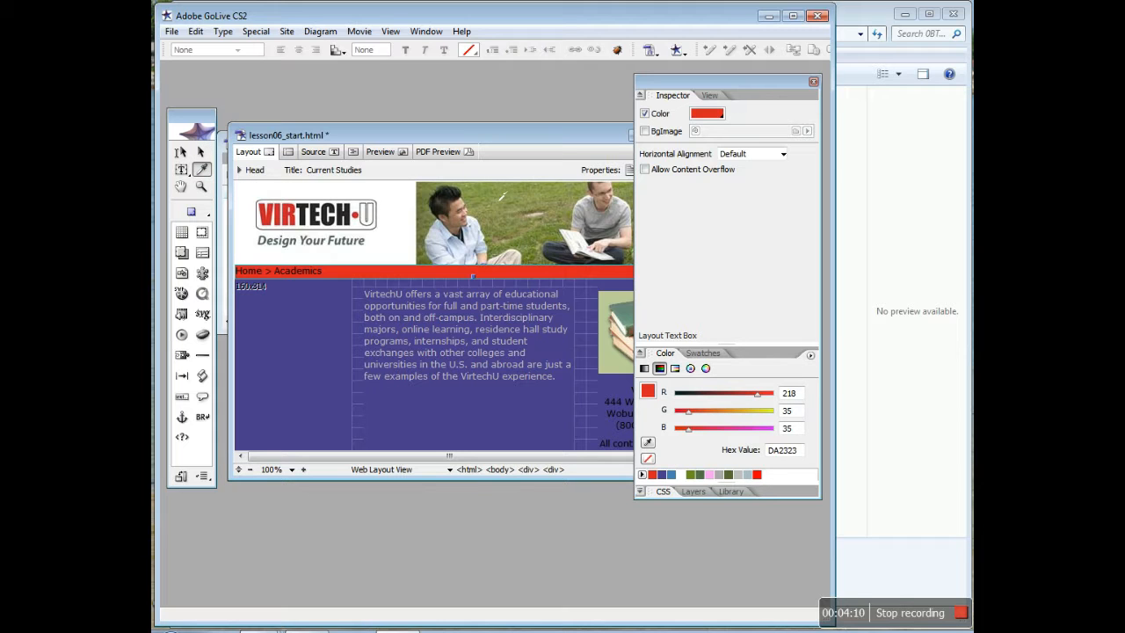
click(498, 200)
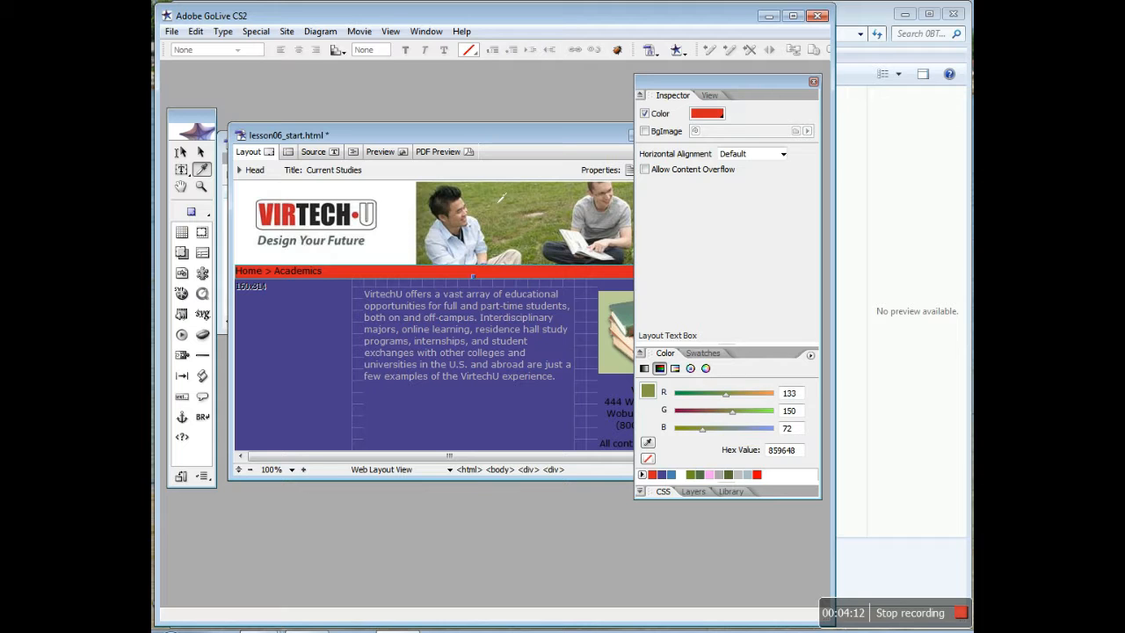
click(414, 272)
click(331, 350)
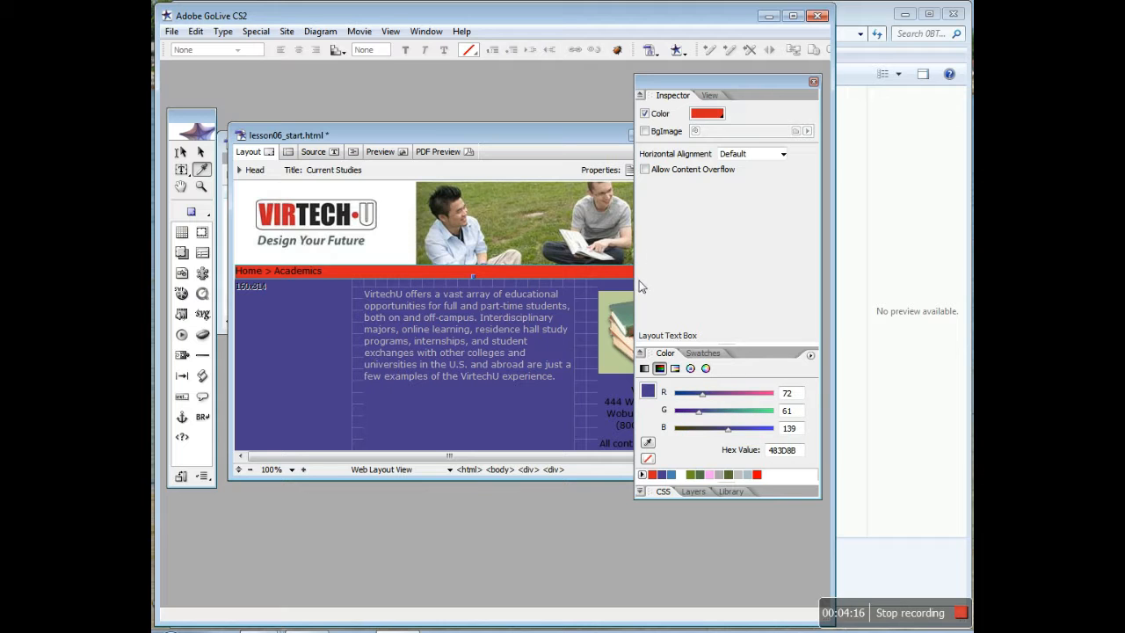
click(619, 304)
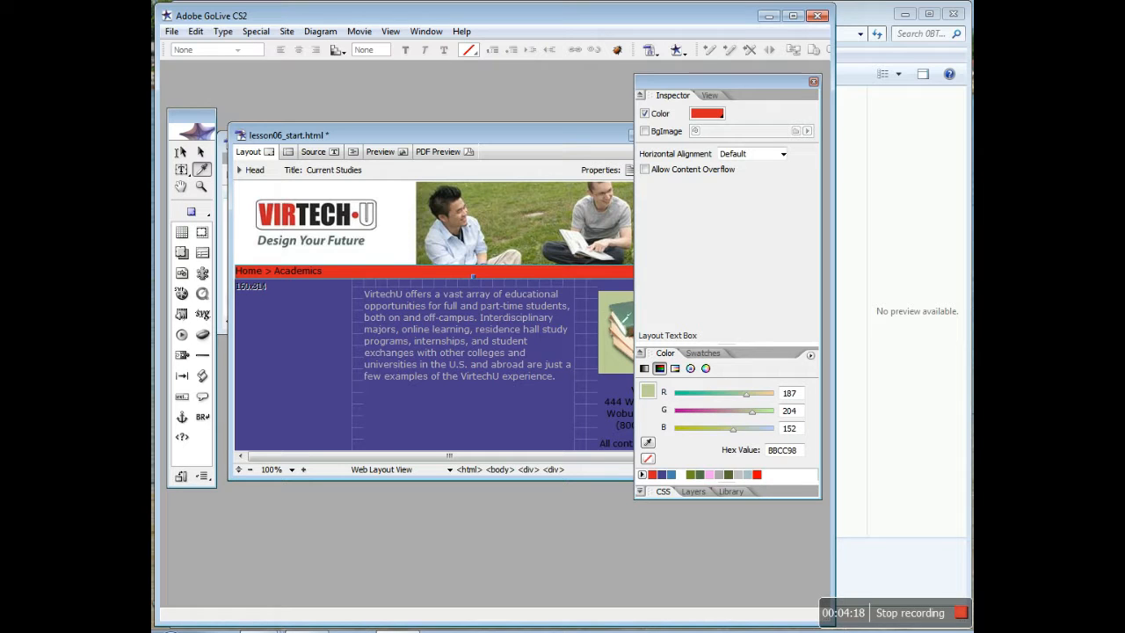
click(622, 321)
click(631, 353)
Apply the recently used gray A9A9A9 to the Home > Academics text box background
click(732, 479)
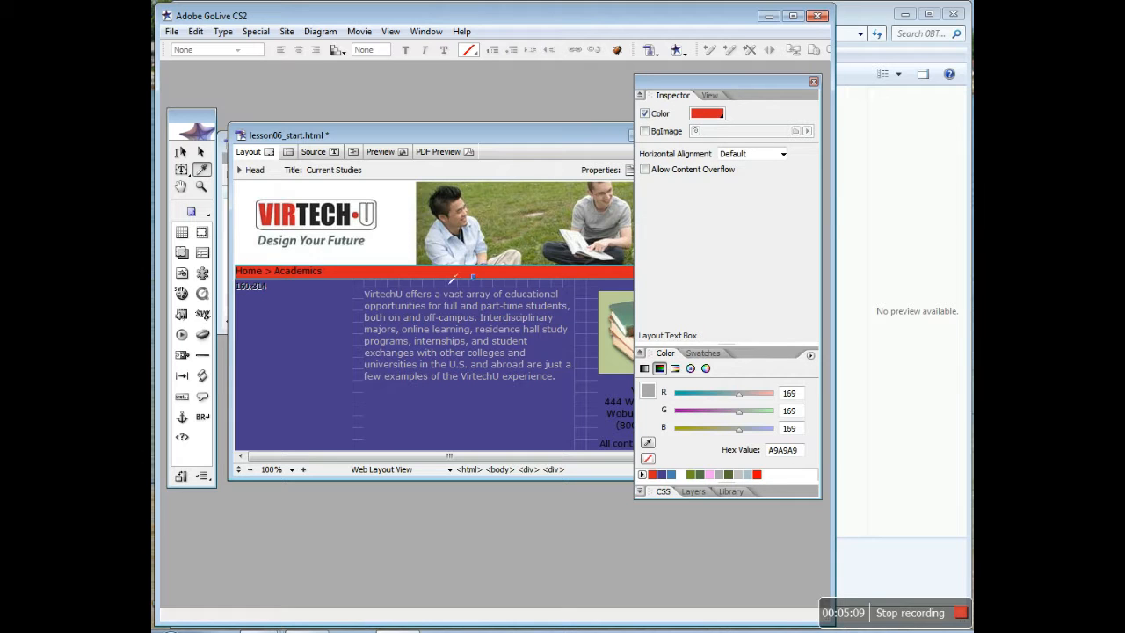
click(708, 115)
click(708, 113)
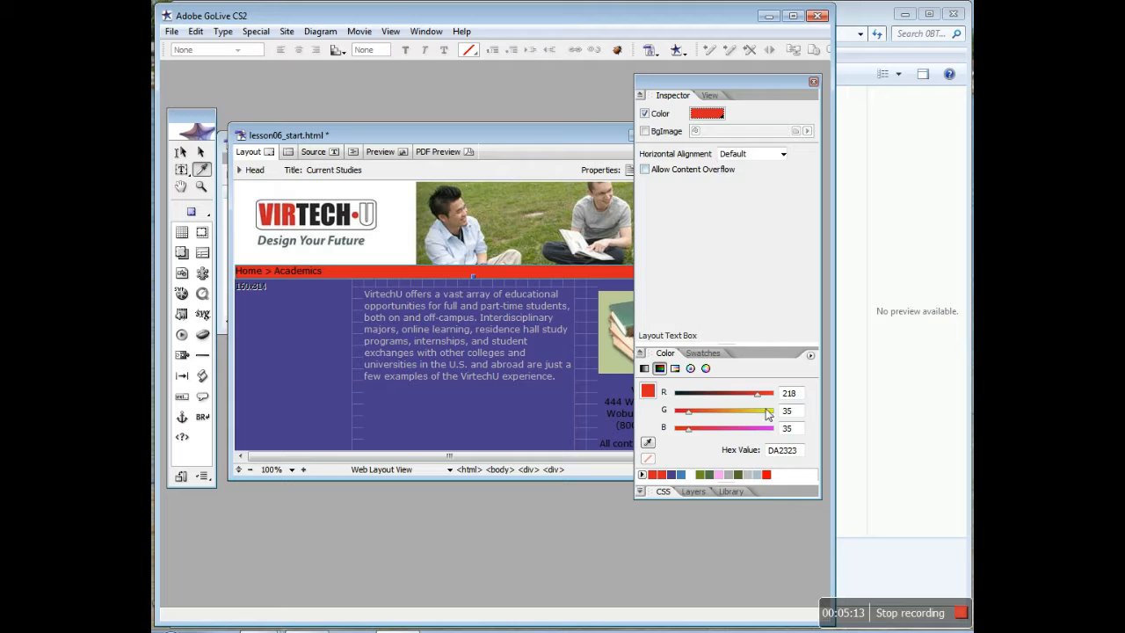
click(743, 478)
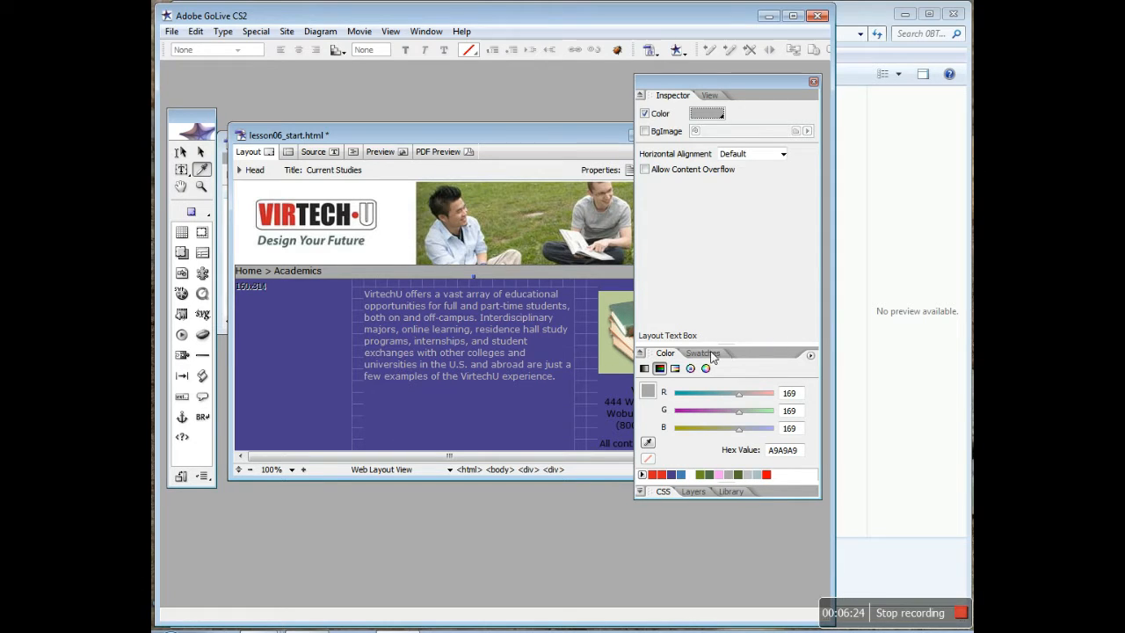
Change the Home > Academics text box background to orange CF6D39 and save that color as a new swatch
click(703, 353)
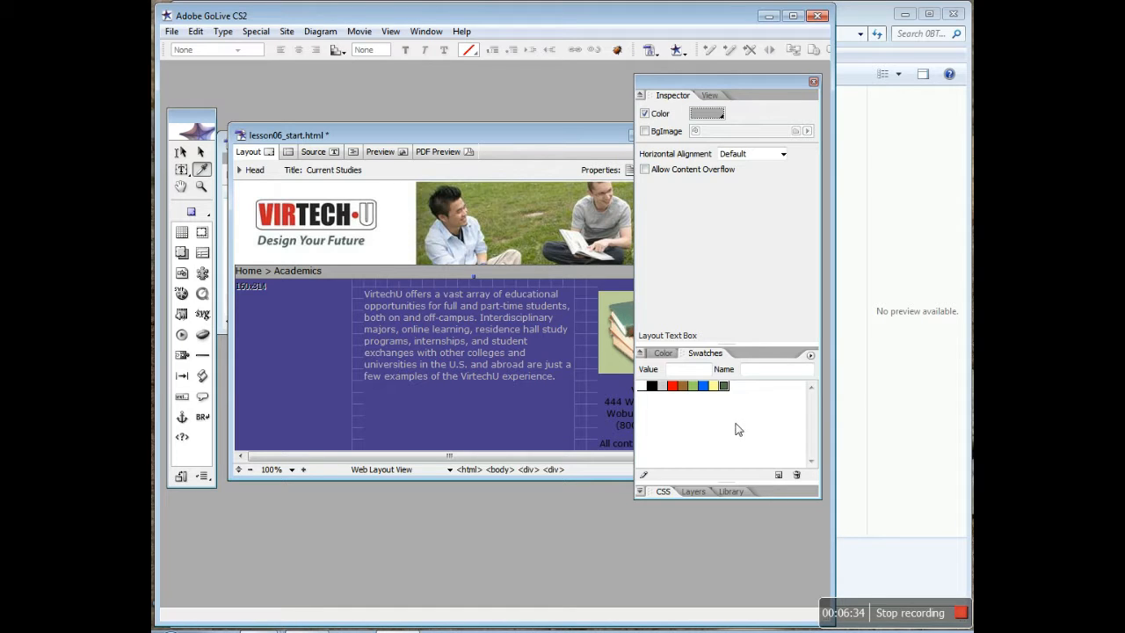
click(663, 353)
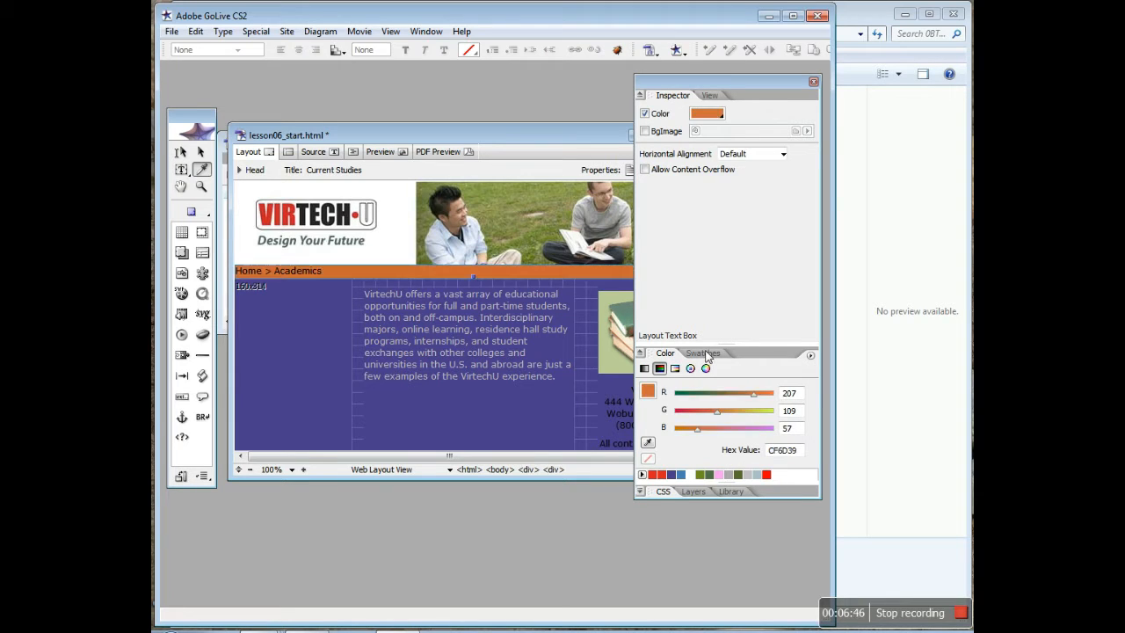
click(702, 353)
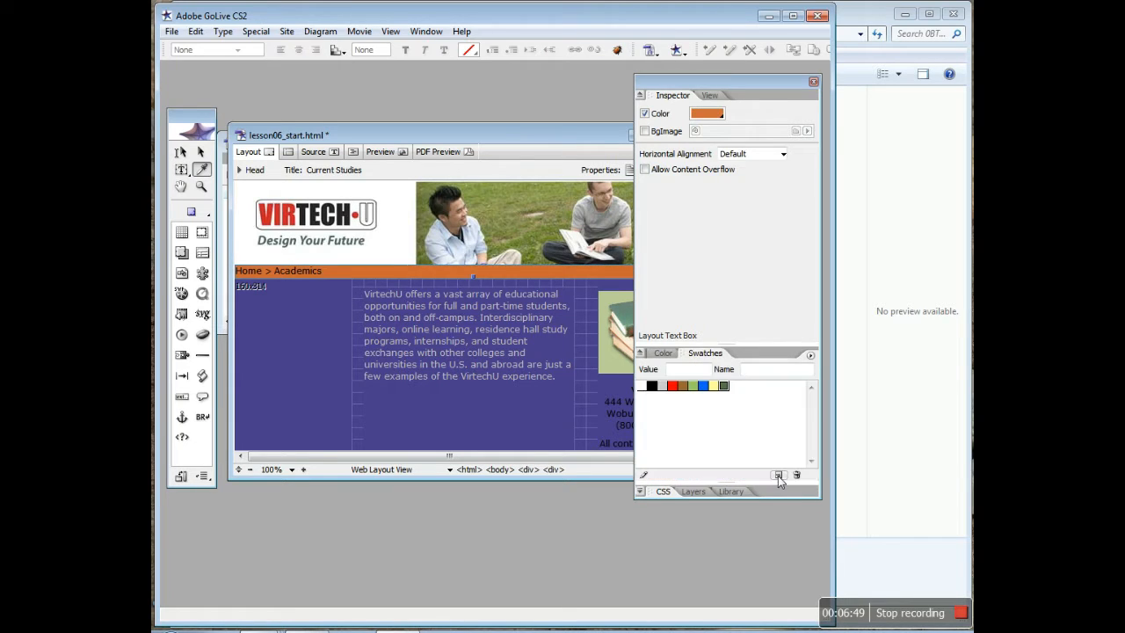
click(777, 475)
click(665, 352)
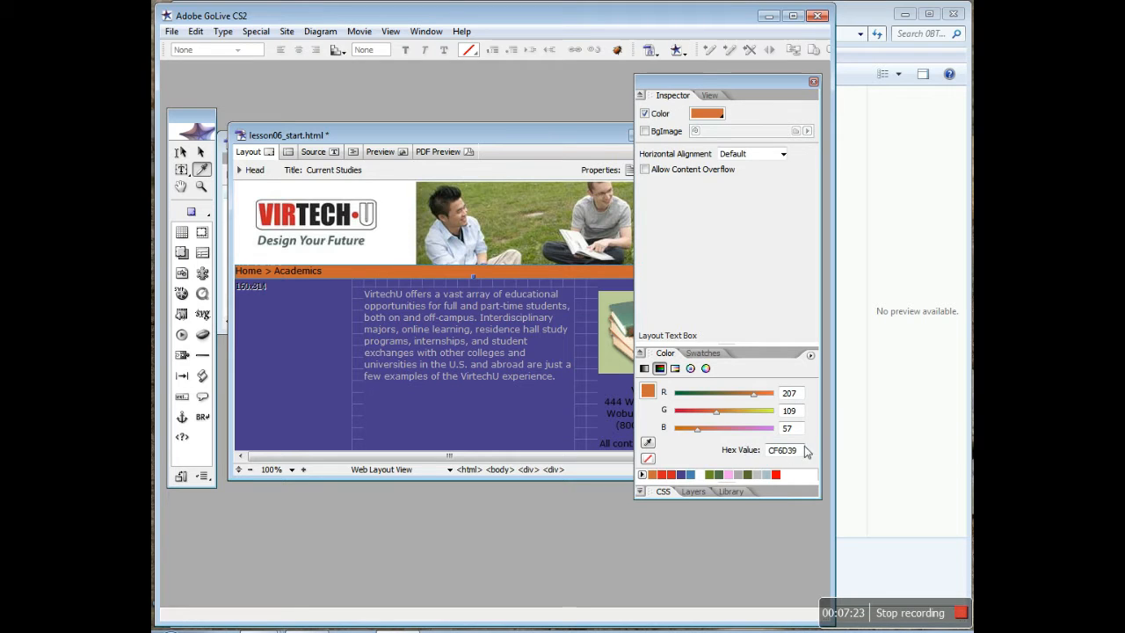
click(717, 355)
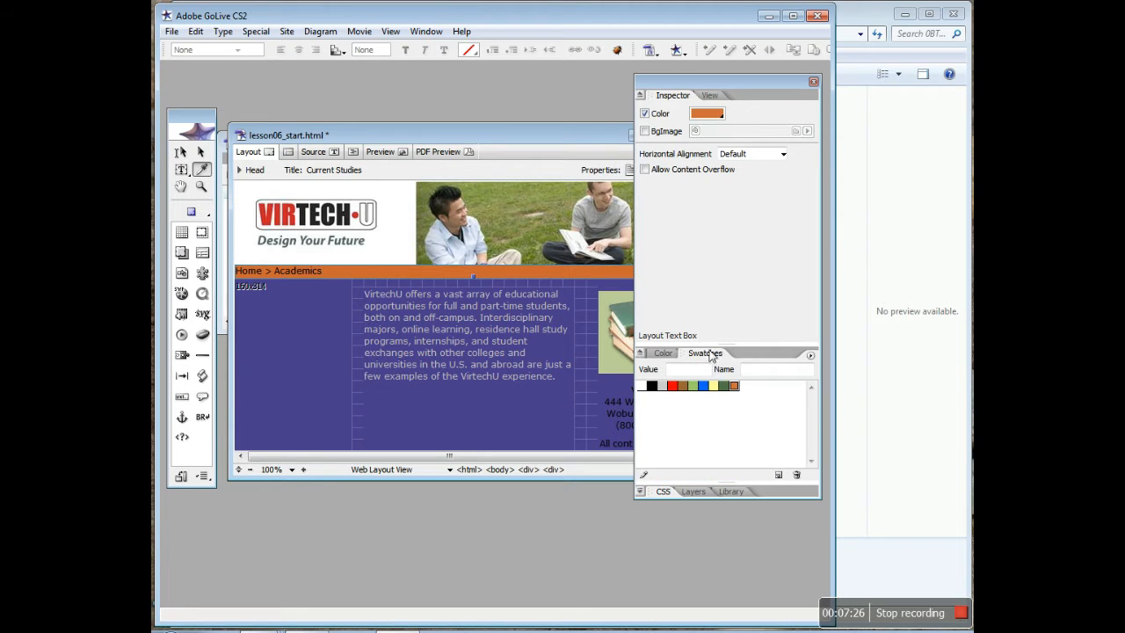
Sample the light green BBCC98 from the books image with the Eyedropper and save it as a new swatch
click(810, 355)
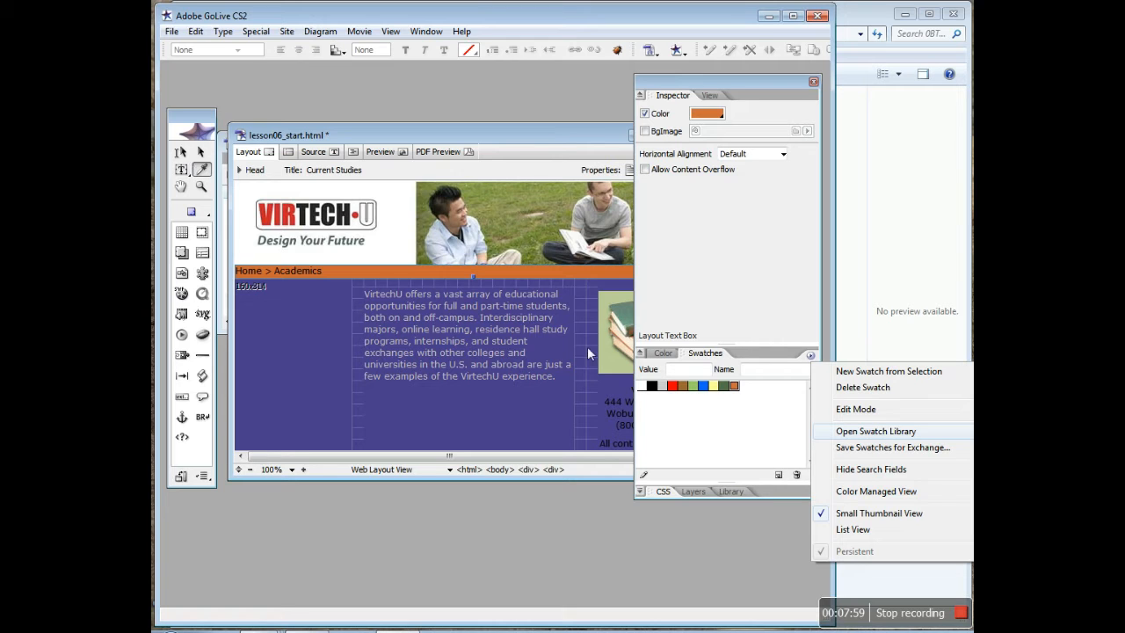
click(202, 168)
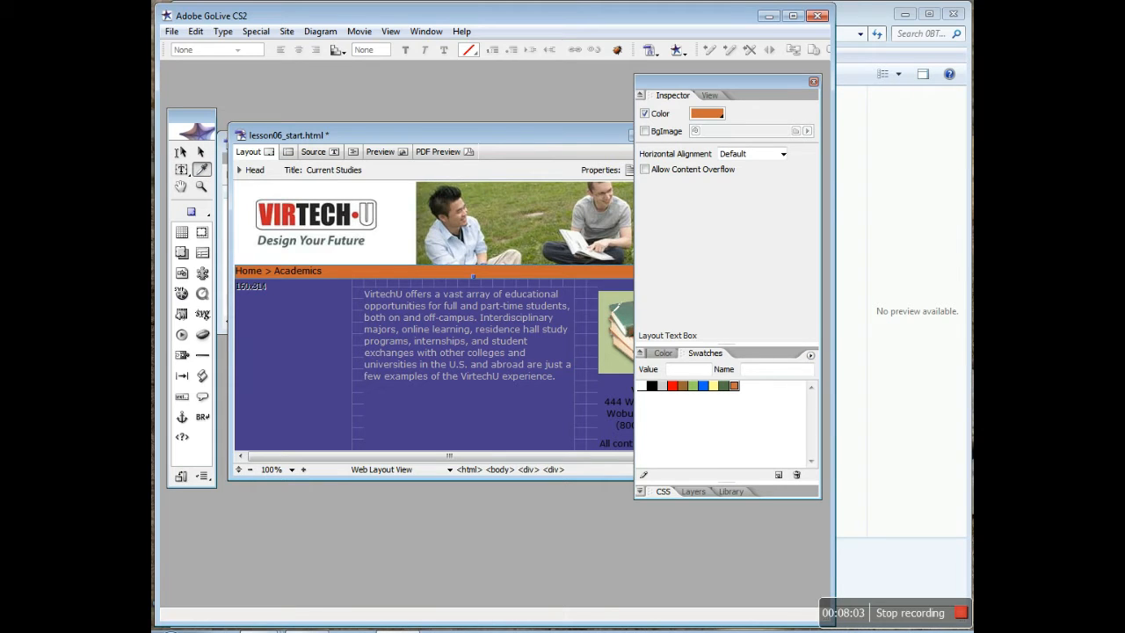
click(663, 353)
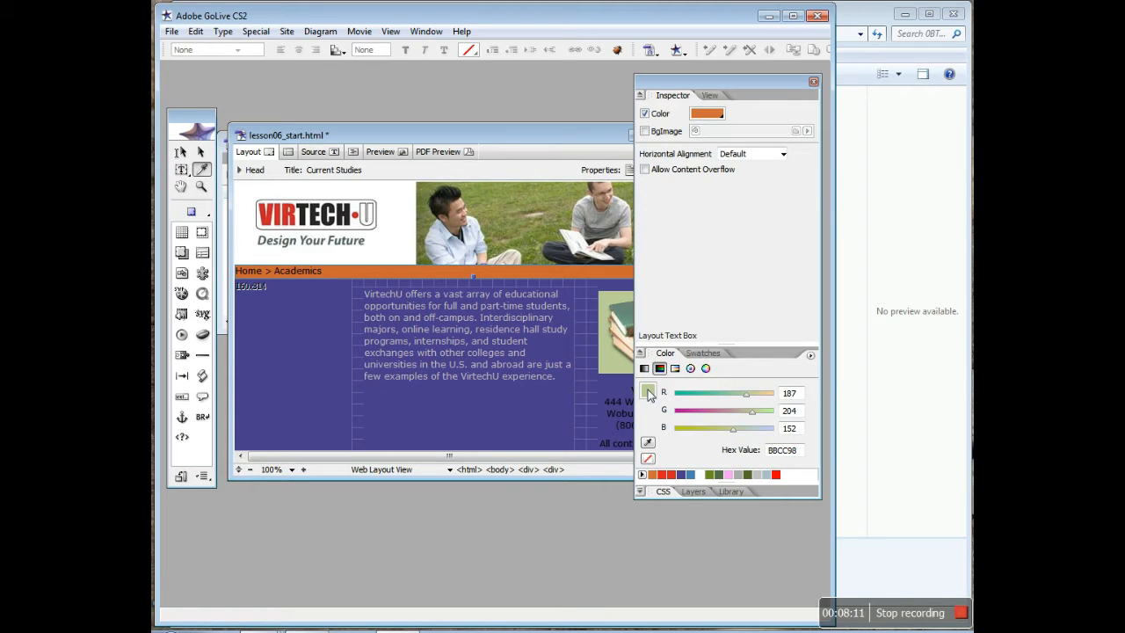
click(703, 352)
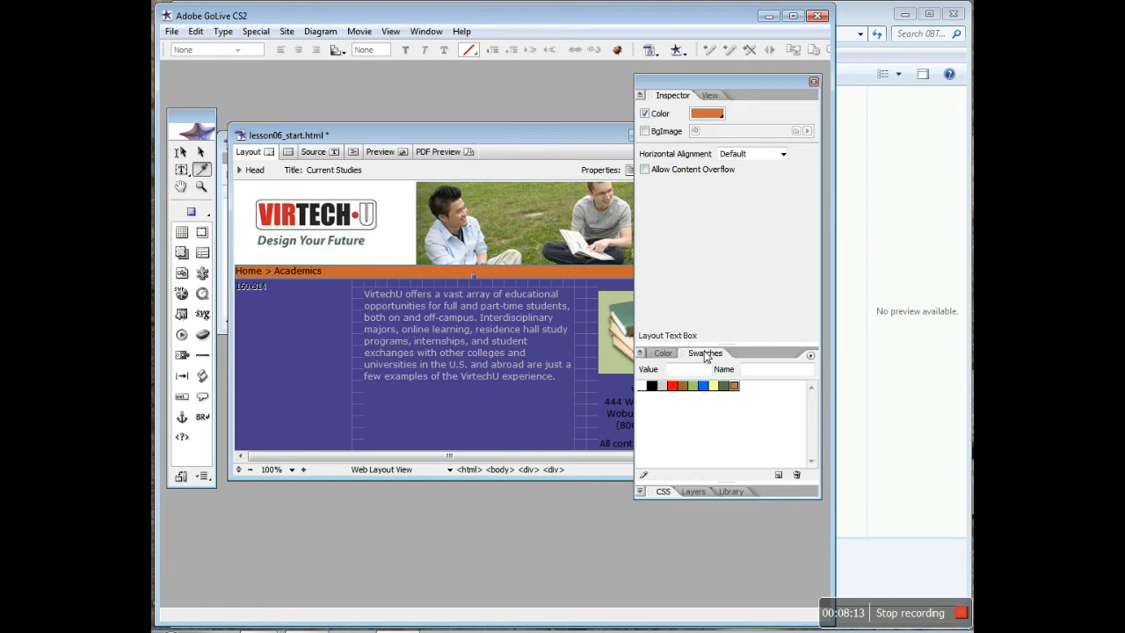
click(779, 475)
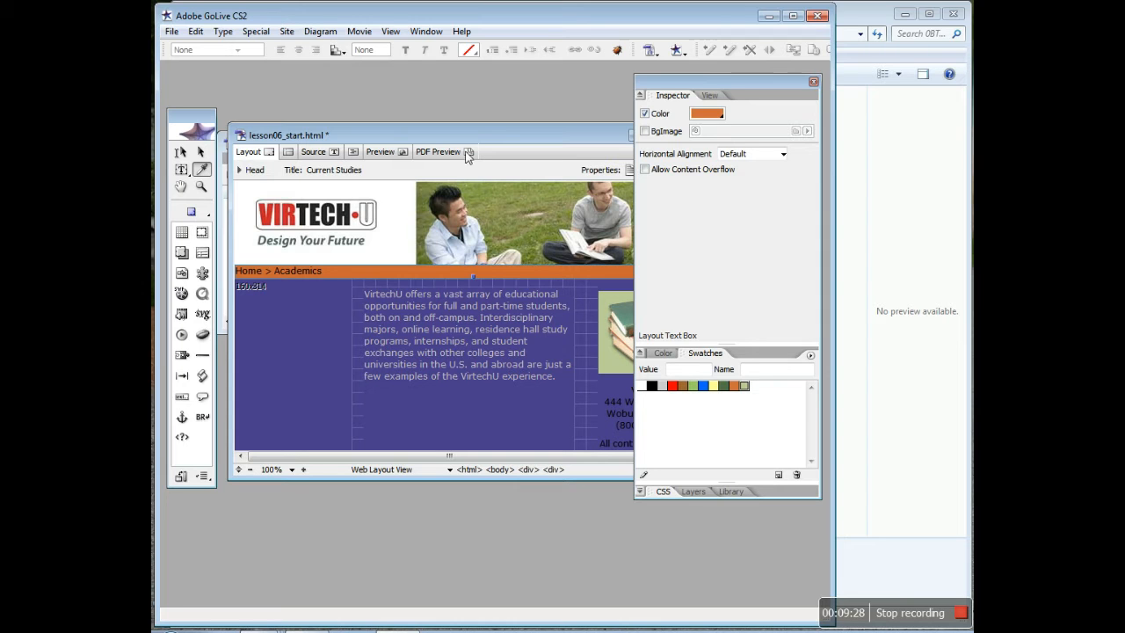
Switch from the lesson06_start.html page to the lesson06.site window
click(650, 51)
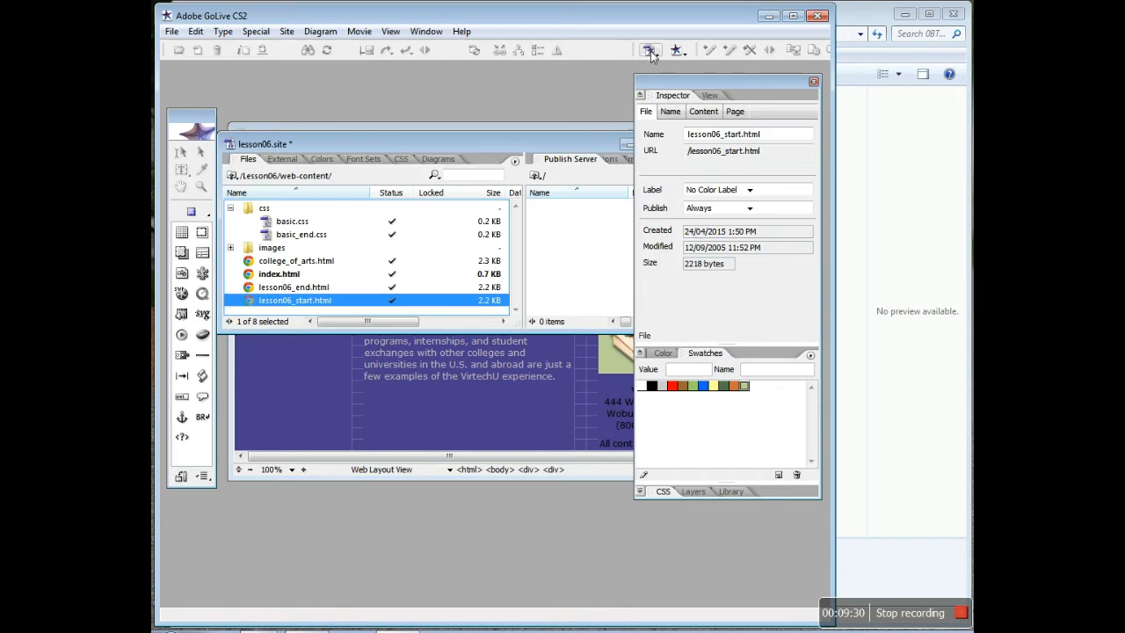
Add all colors used in the site to the lesson06.site color list and enlarge the site window to show them
click(324, 159)
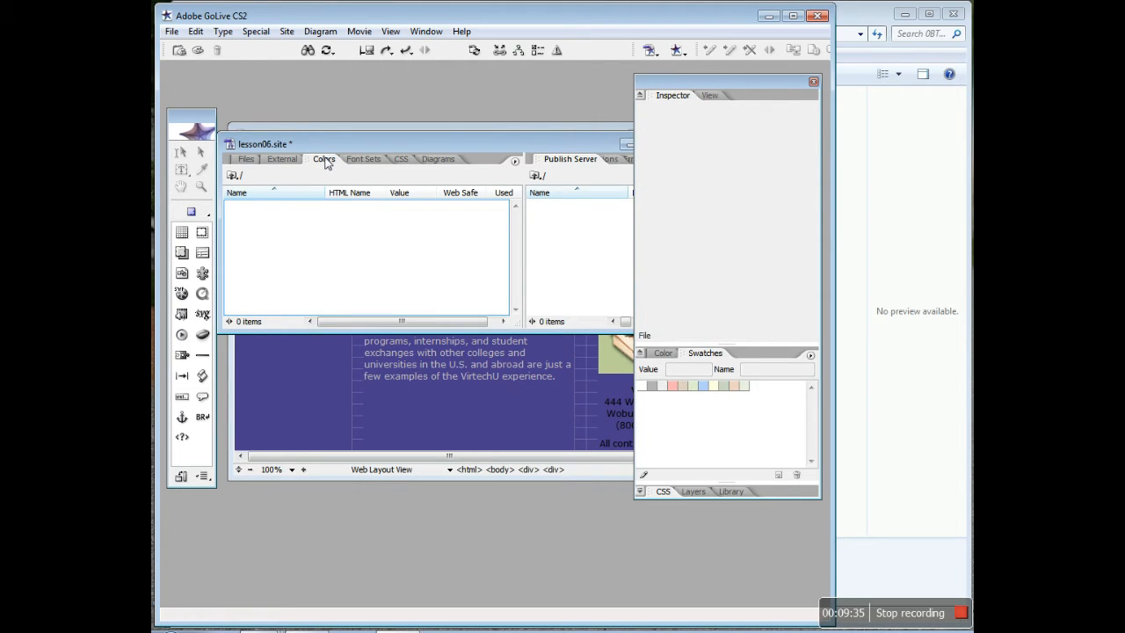
click(285, 32)
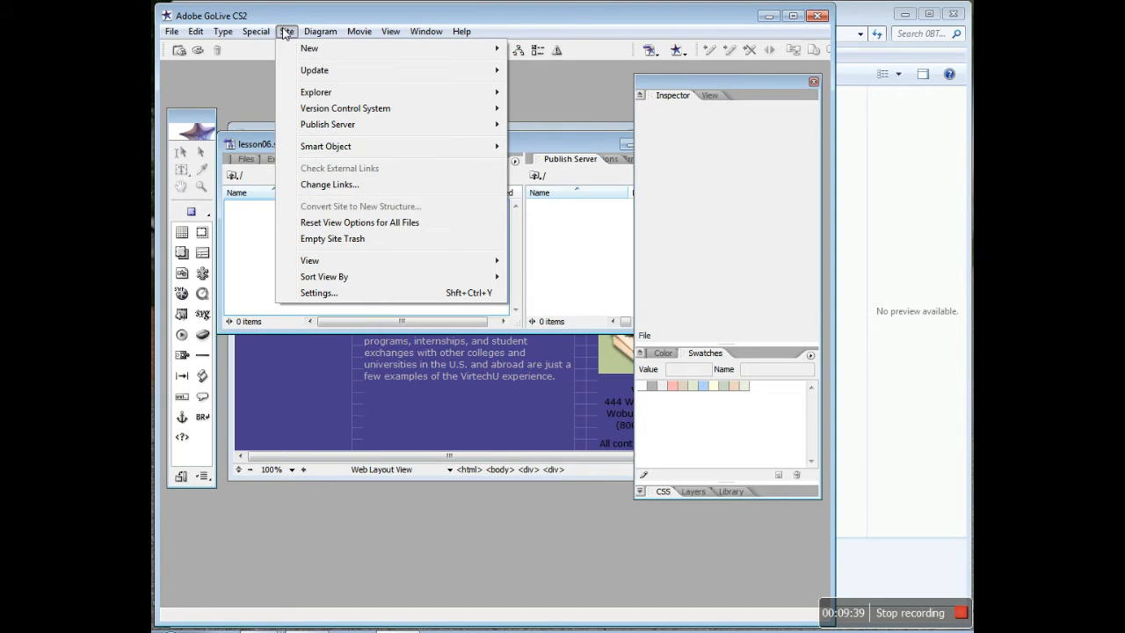
mouse_move(313, 74)
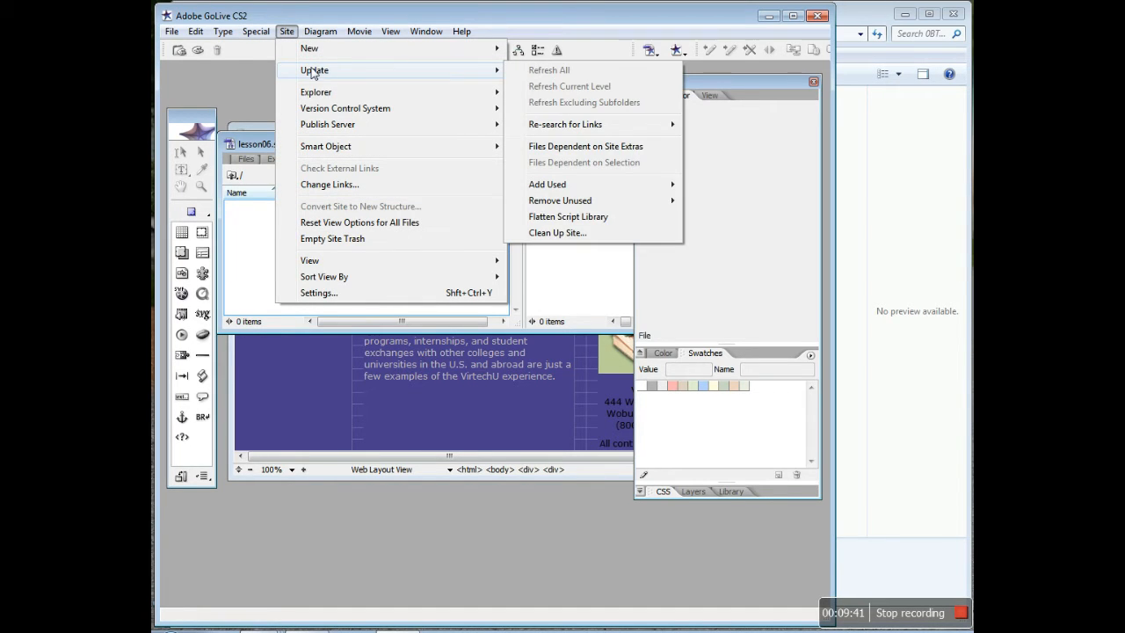
mouse_move(602, 192)
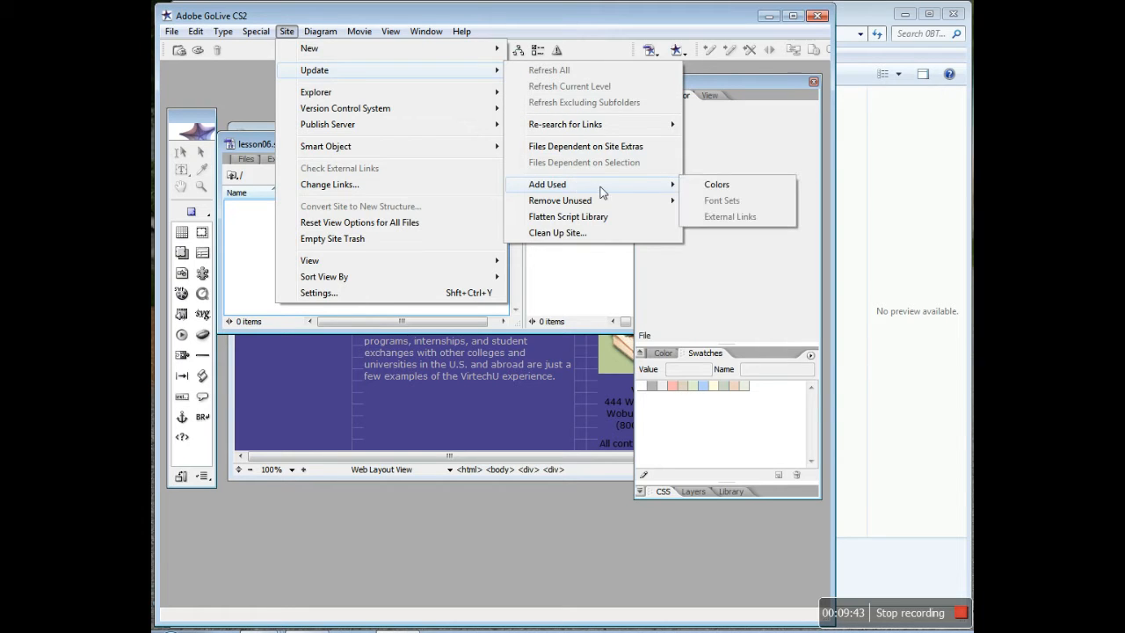
click(720, 184)
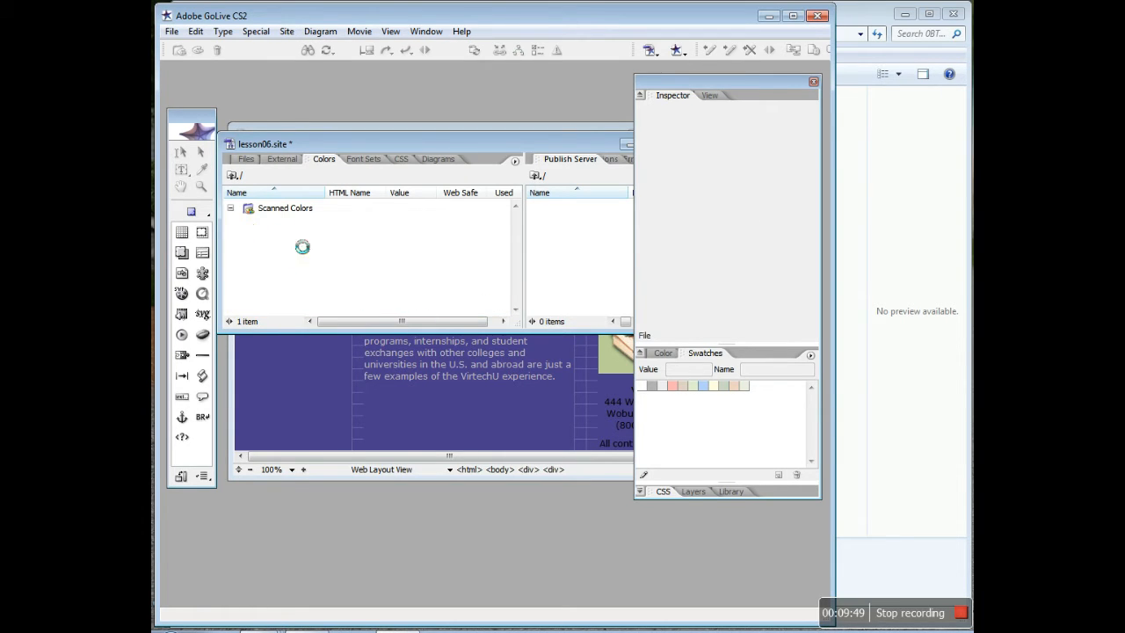
drag(405, 339, 413, 538)
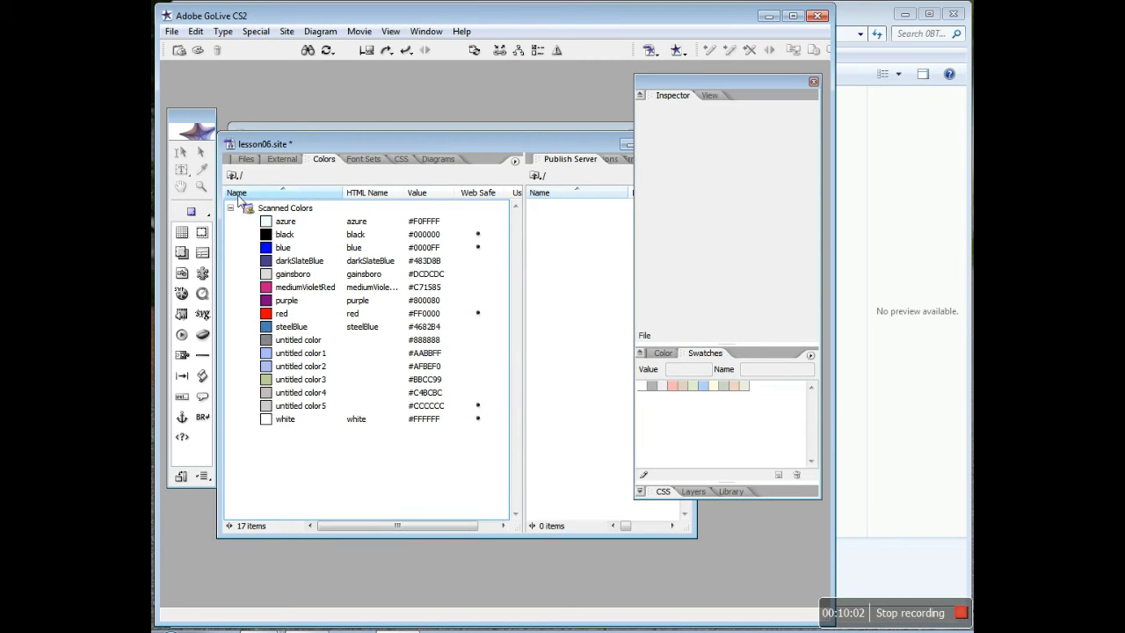
Open college_of_arts.html from the site files and move the lesson06.site window down so both are visible
click(246, 159)
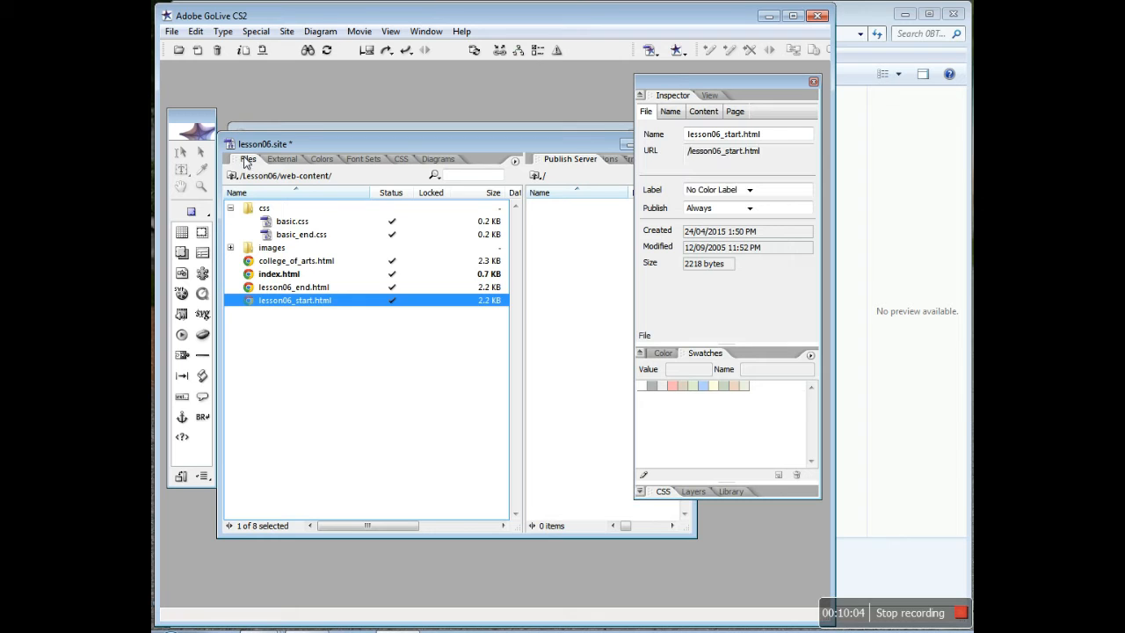
double_click(292, 262)
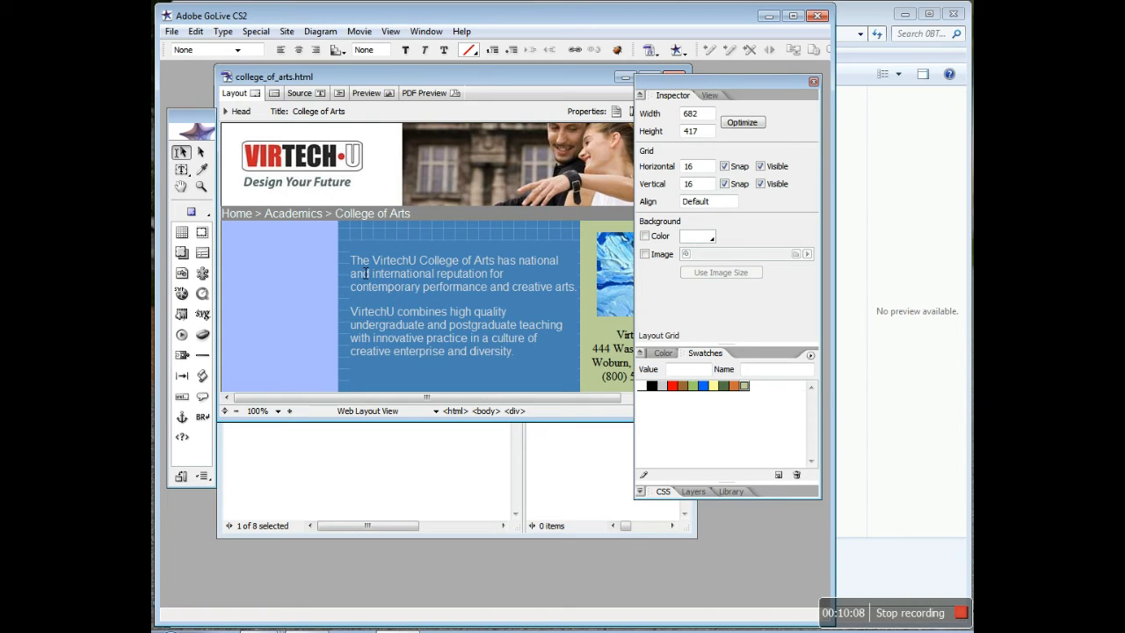
click(394, 463)
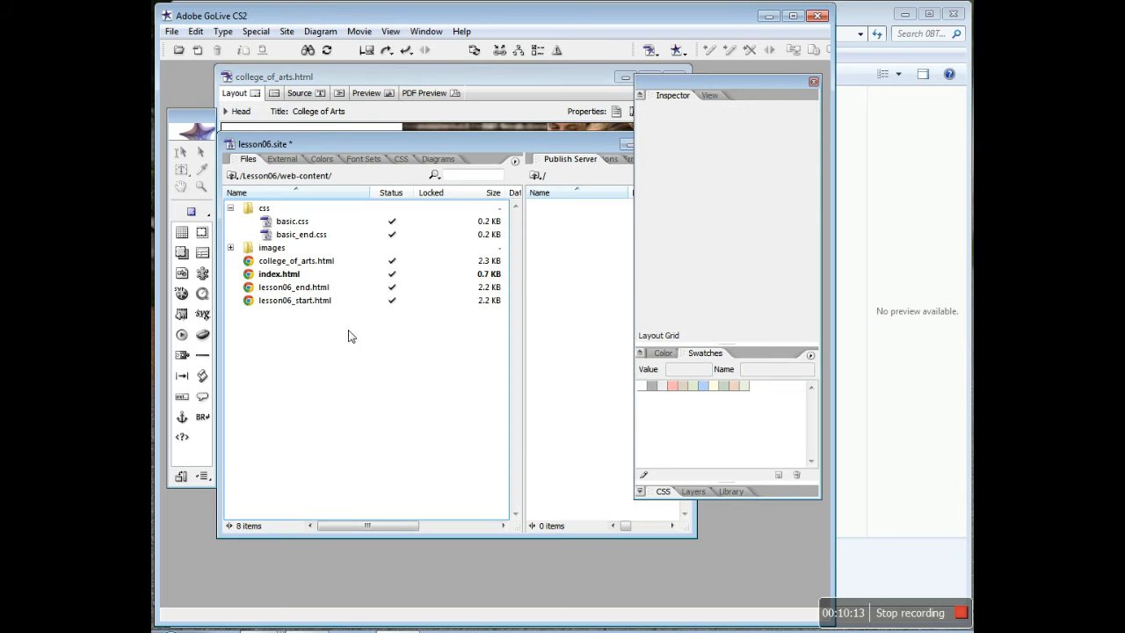
drag(338, 140, 351, 393)
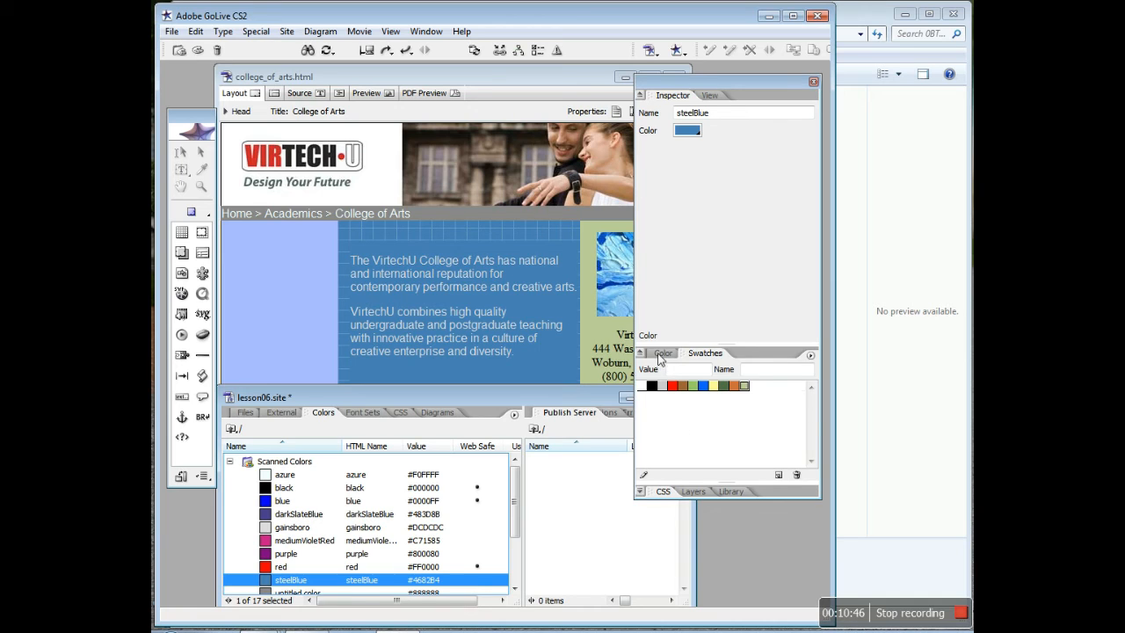
Change the site color steelBlue to hex value 46826B and accept updating index.html
click(661, 353)
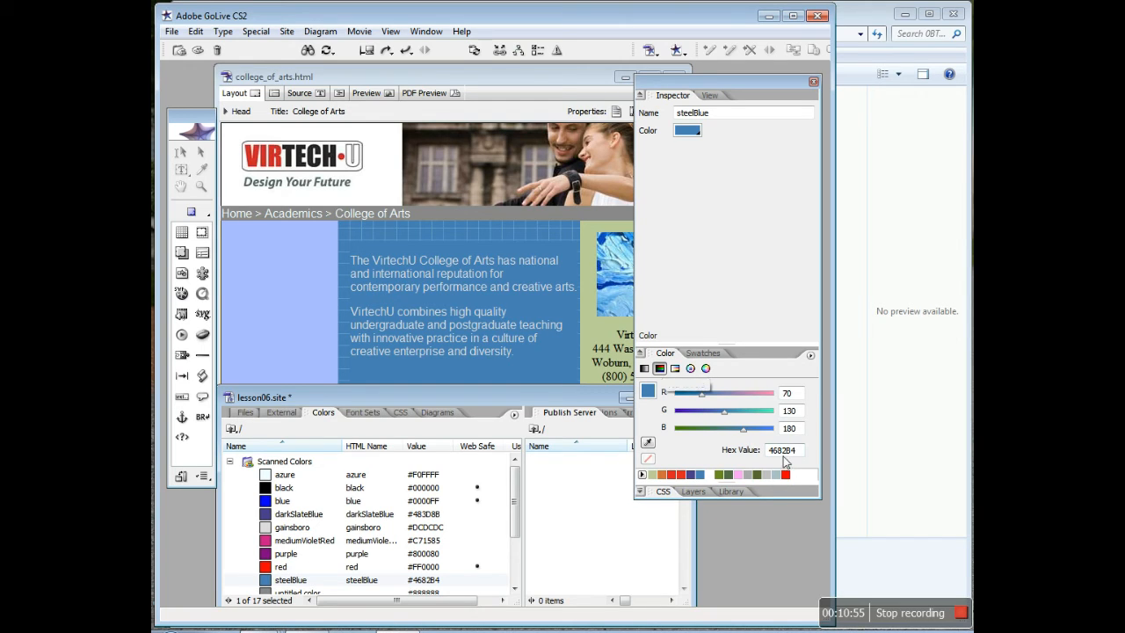
drag(787, 450, 810, 458)
text(6b)
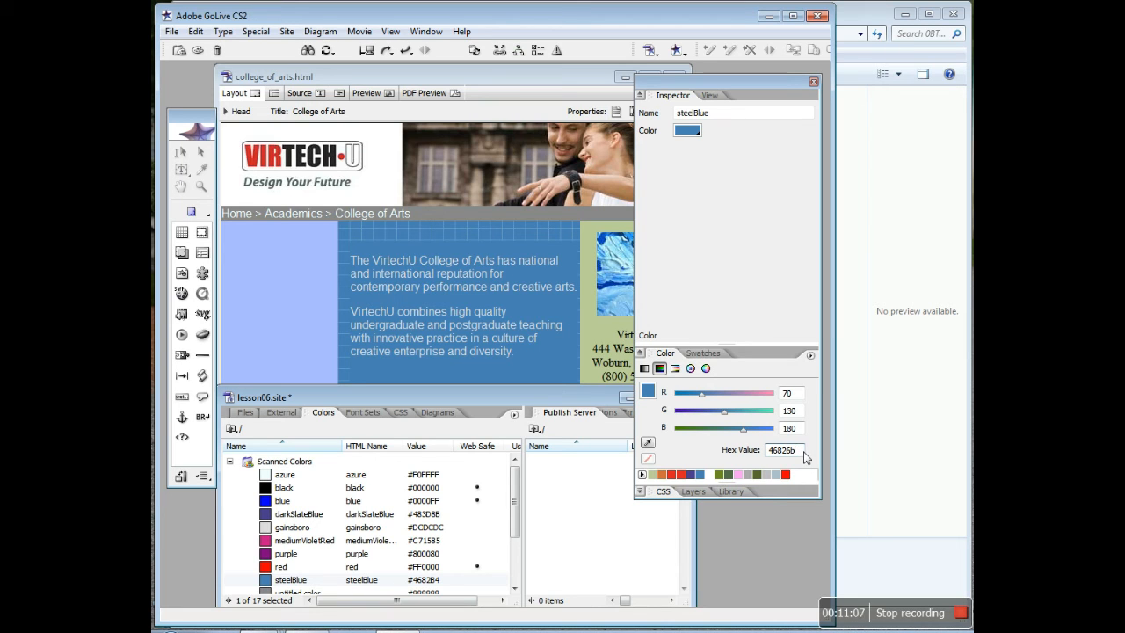
key(Return)
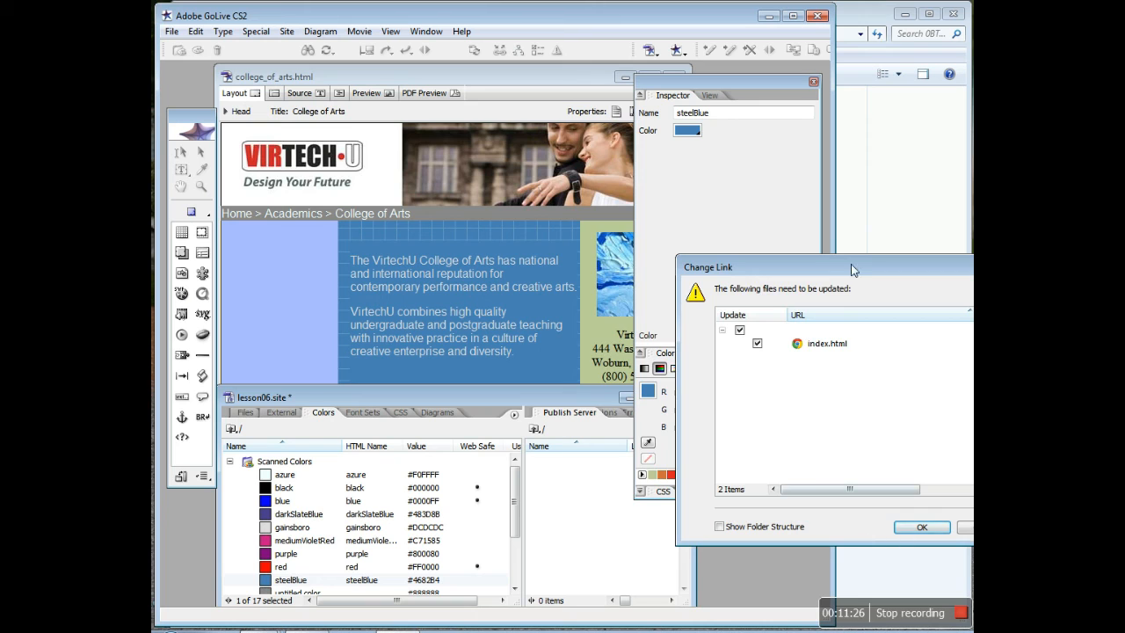
drag(851, 263, 771, 249)
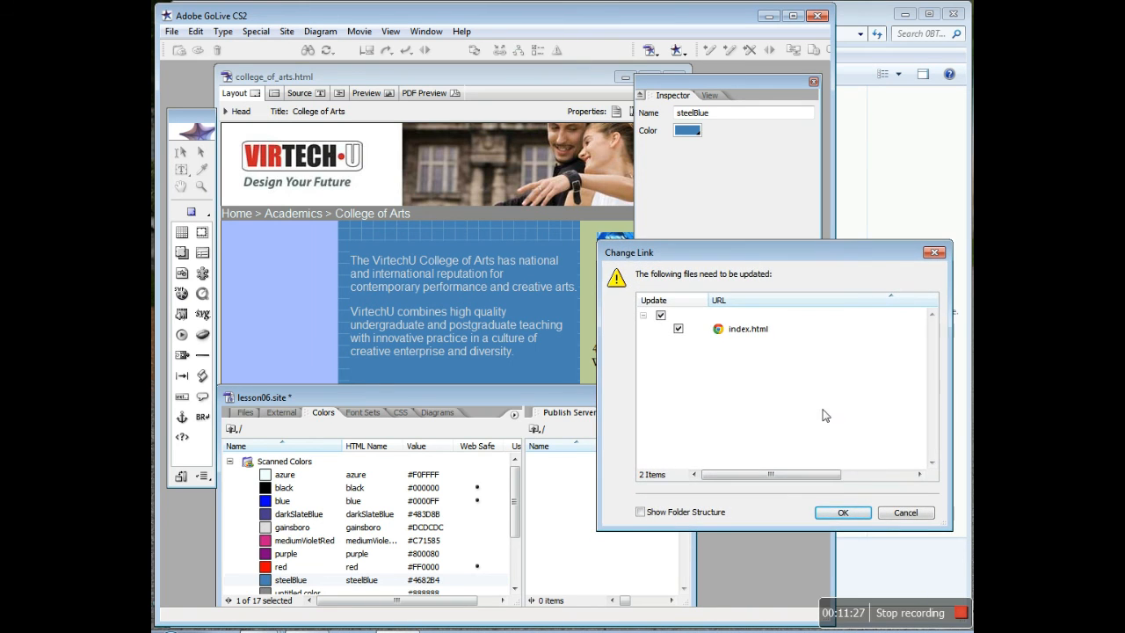
click(842, 514)
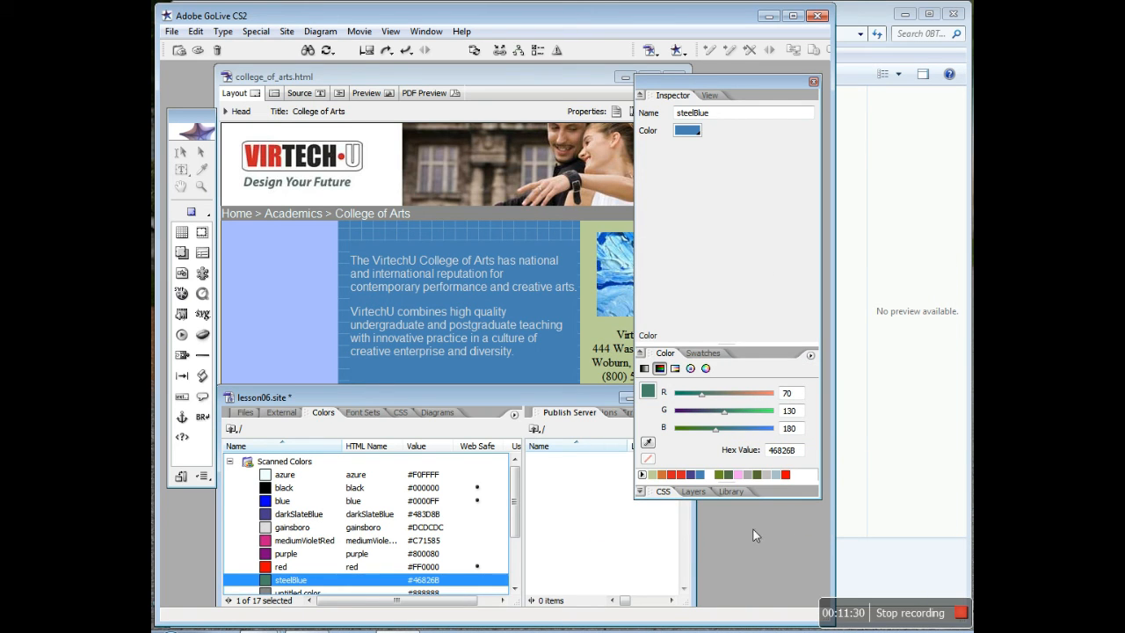